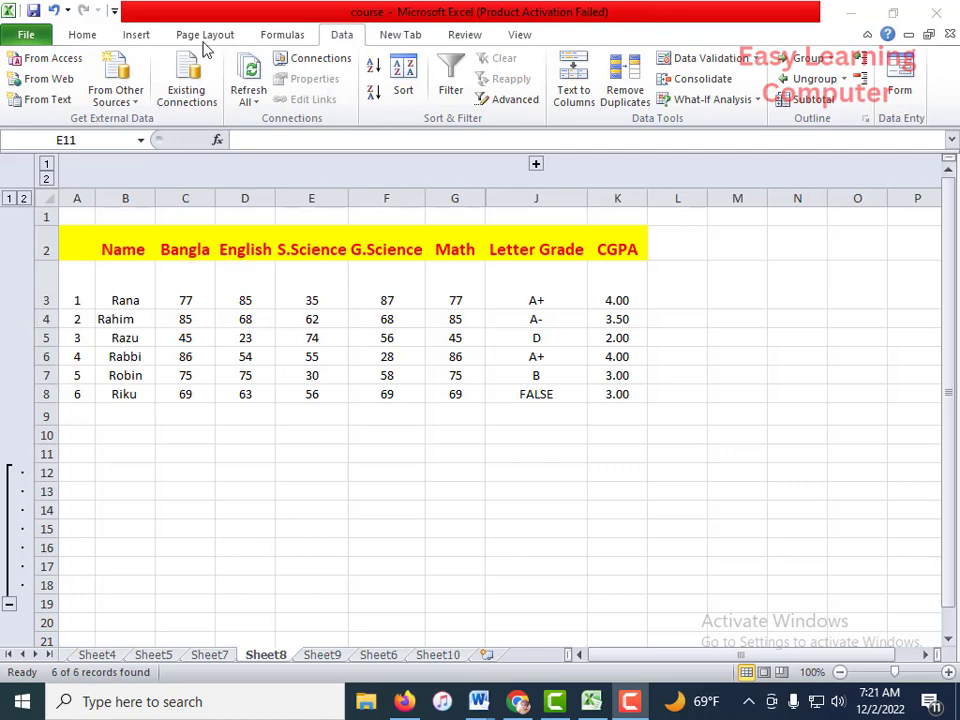
{"action": "left_click", "coordinate": [284, 36]}
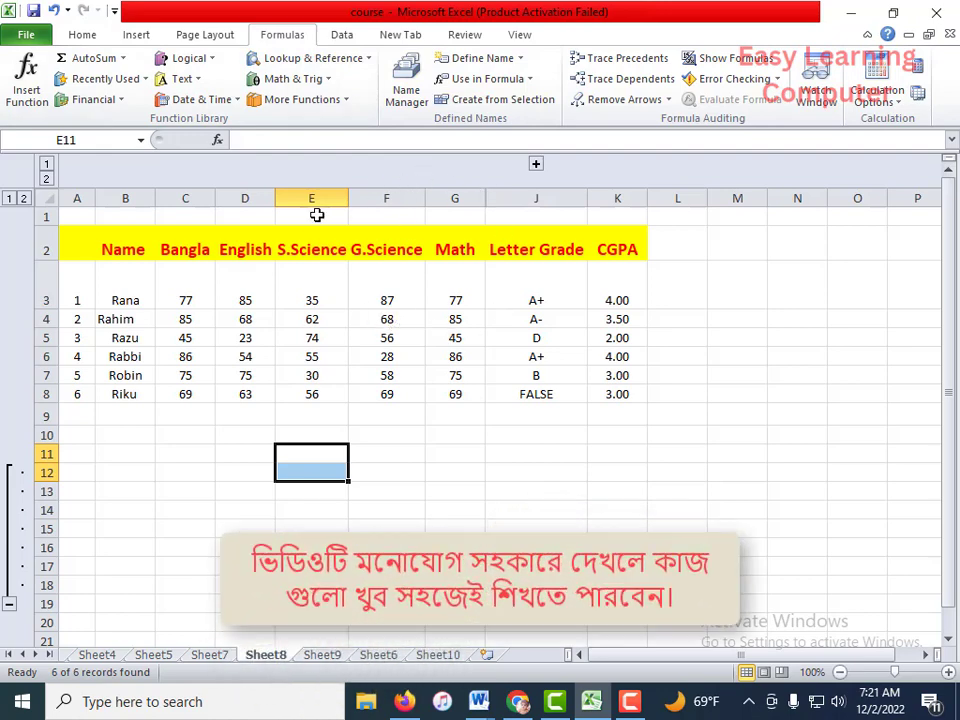
{"action": "left_click", "coordinate": [341, 36]}
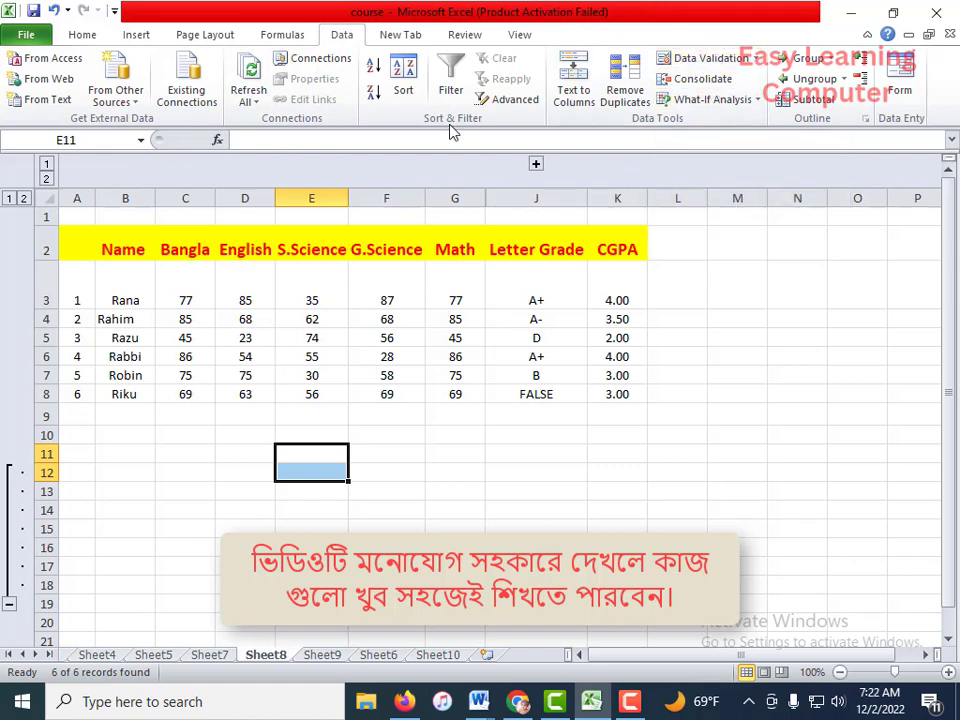
{"action": "left_click", "coordinate": [333, 375]}
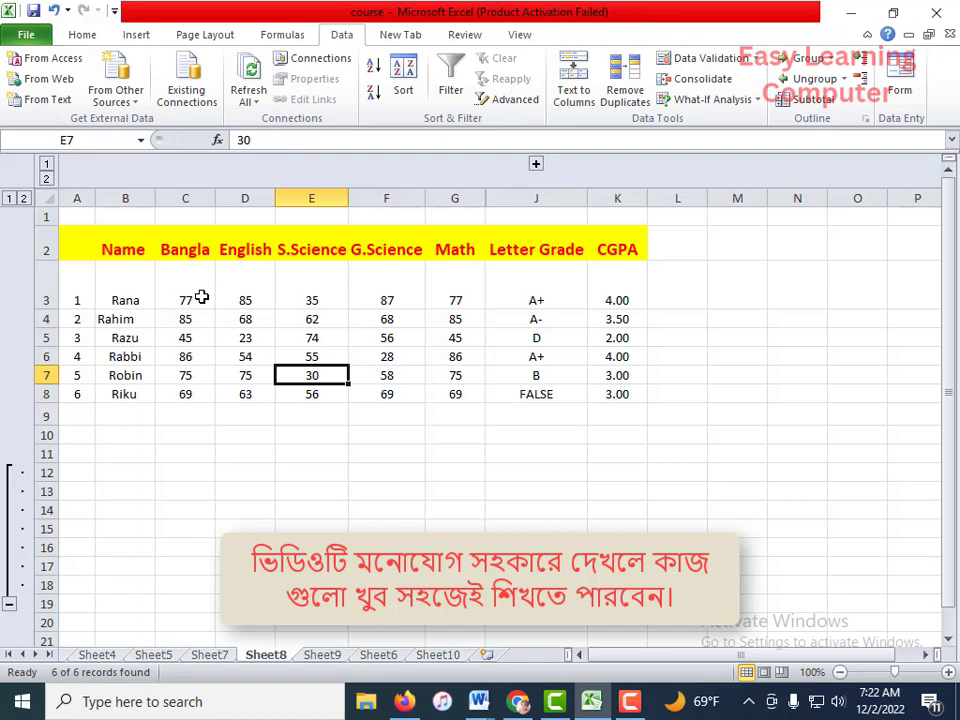
{"action": "left_click", "coordinate": [126, 378]}
{"action": "left_click", "coordinate": [133, 350]}
{"action": "left_click", "coordinate": [133, 317]}
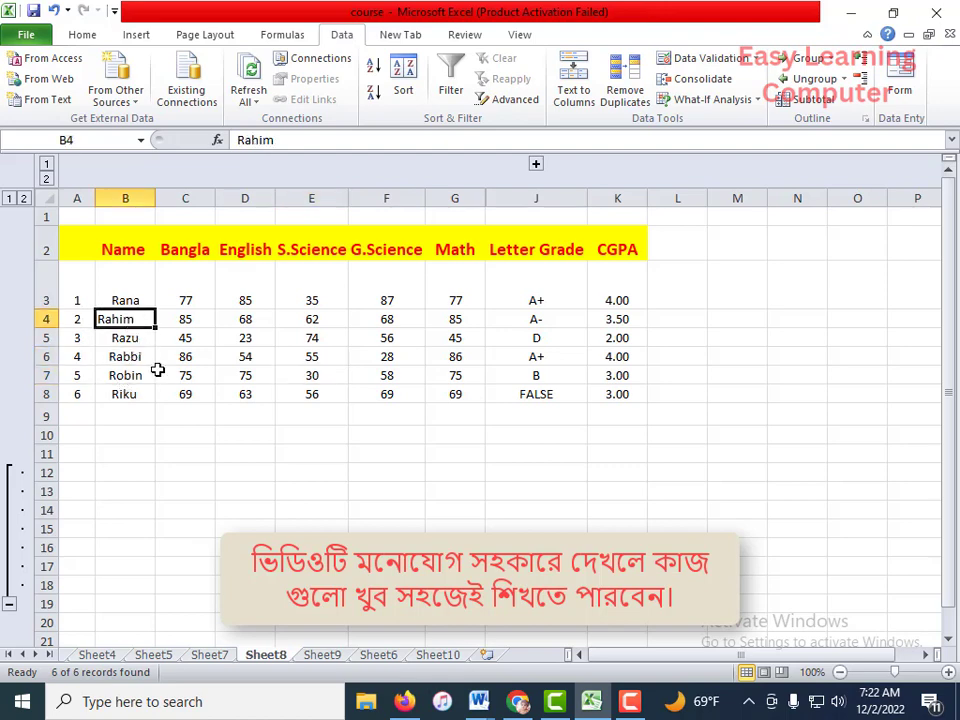
Turn on filtering for the marks table and filter the Name column to only students 1, 4 and 6.
{"action": "left_click", "coordinate": [311, 338]}
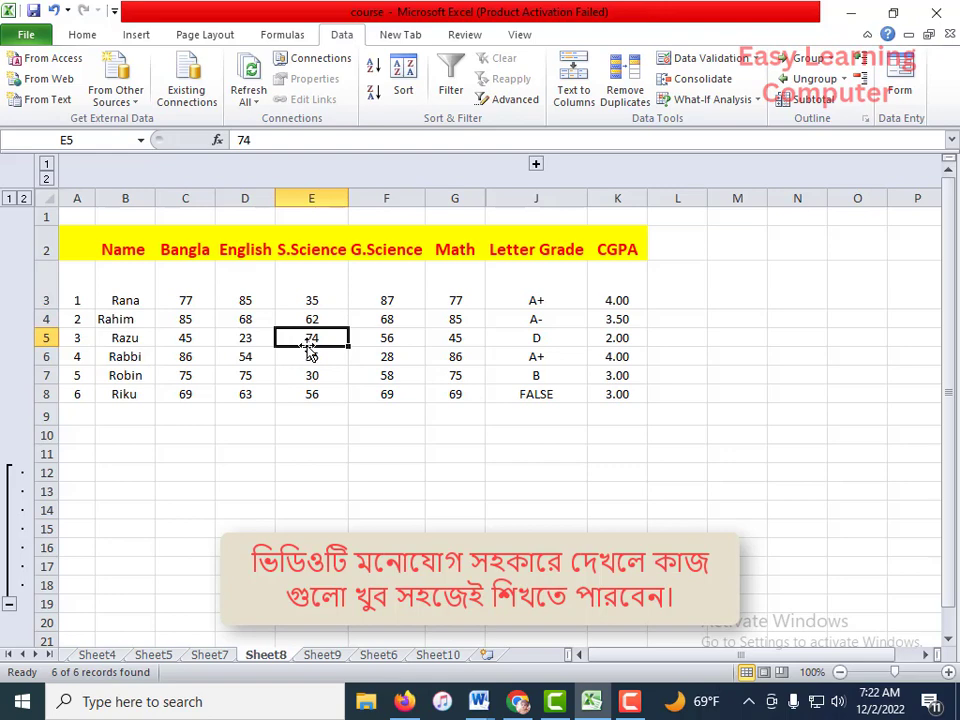
{"action": "left_click", "coordinate": [450, 90]}
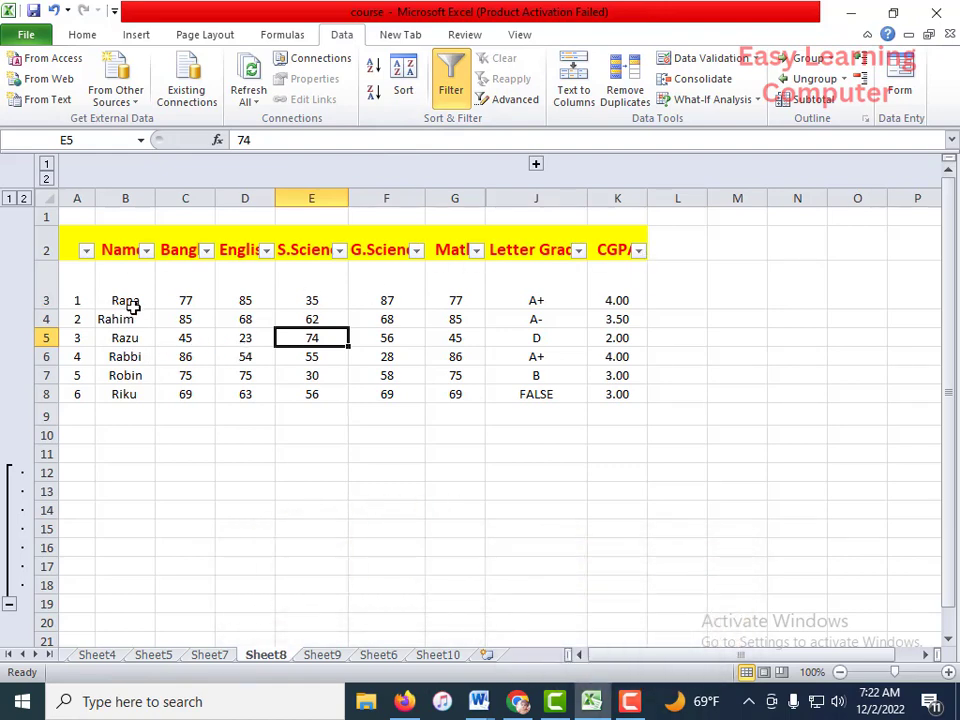
{"action": "left_click", "coordinate": [146, 250]}
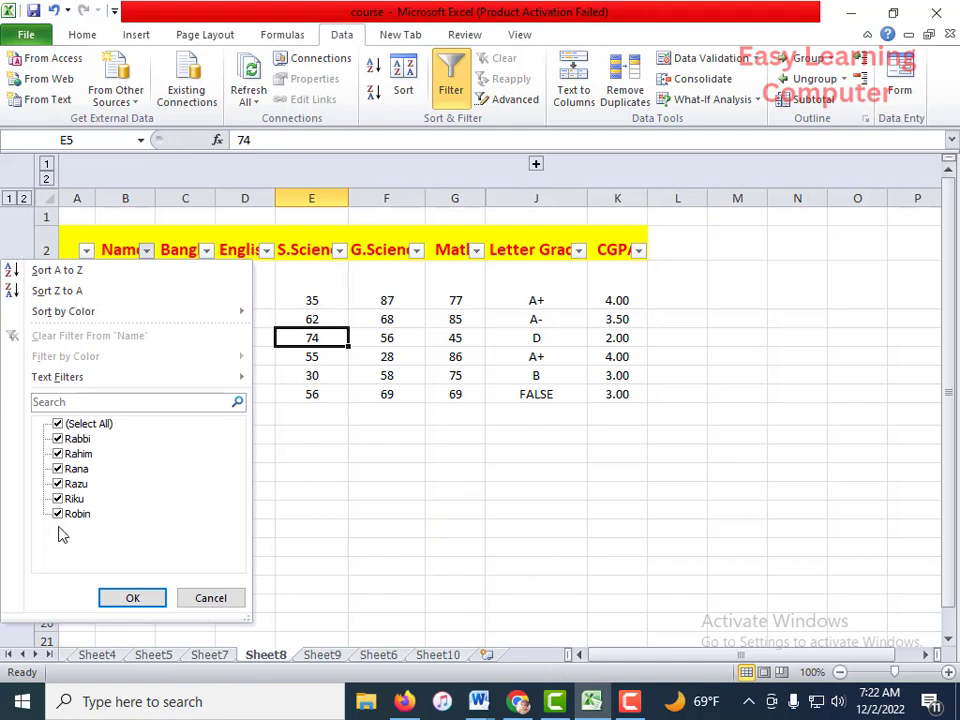
{"action": "left_click", "coordinate": [57, 483]}
{"action": "left_click", "coordinate": [57, 453]}
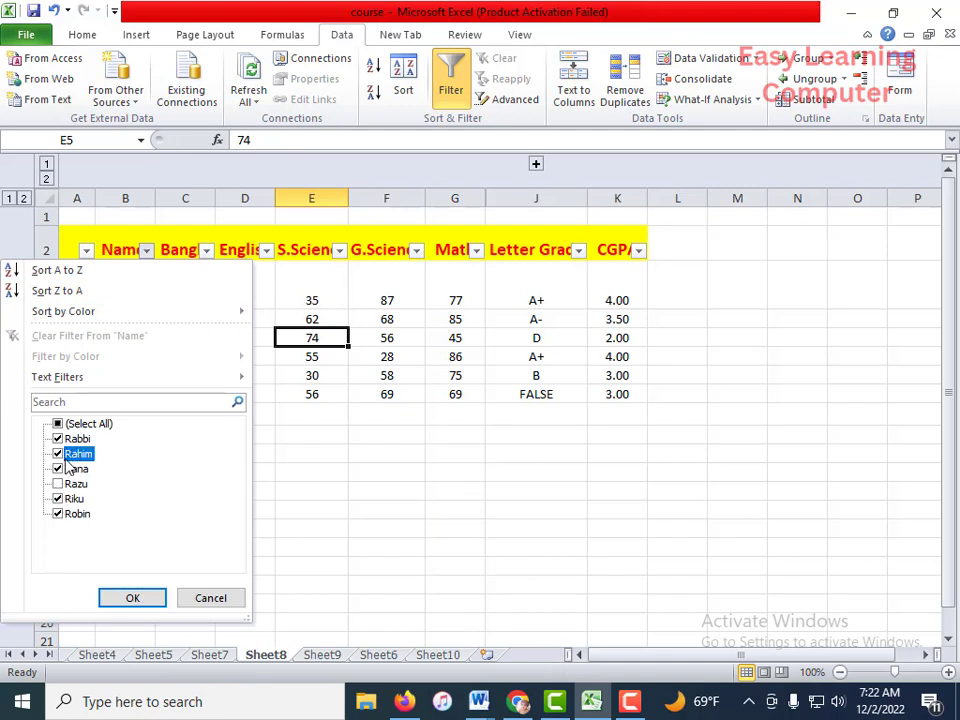
{"action": "left_click", "coordinate": [58, 513]}
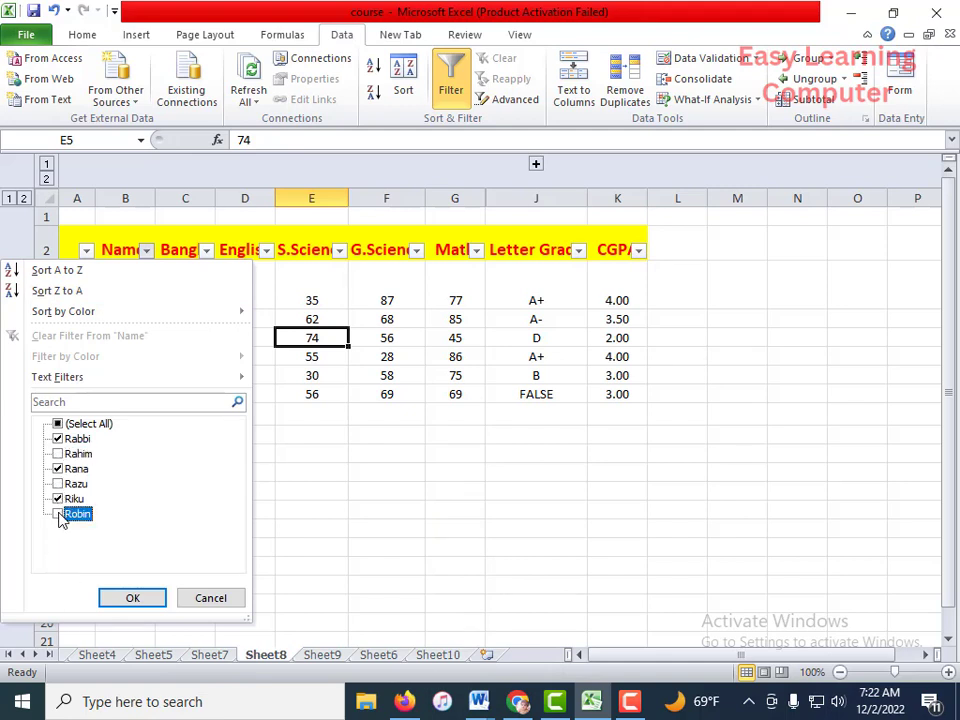
{"action": "left_click", "coordinate": [135, 598]}
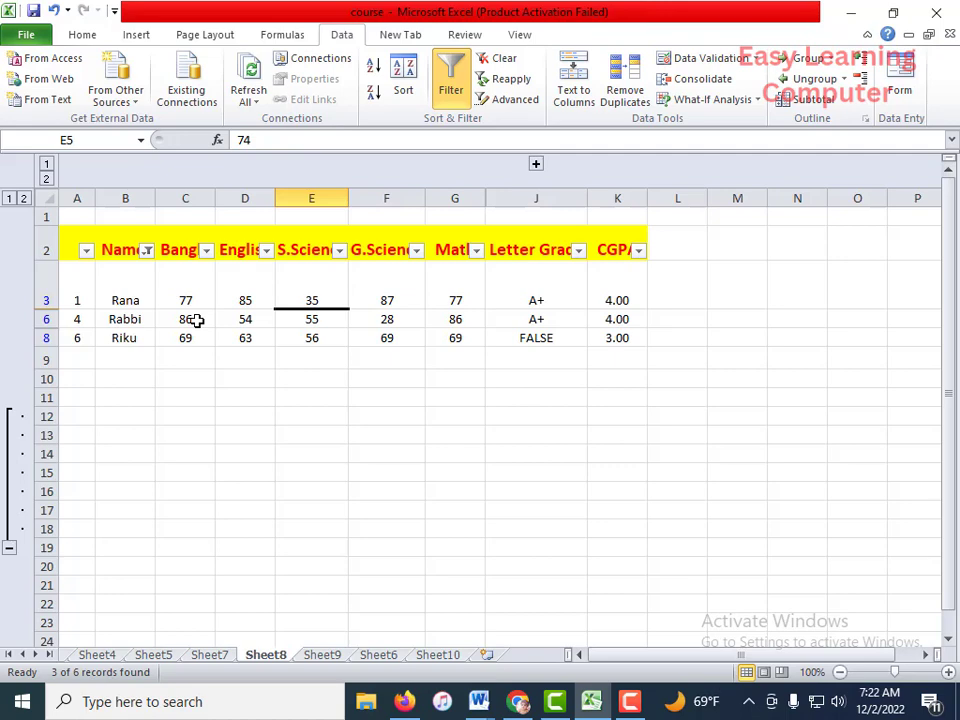
Select all entries again in the Name column's filter and turn off filtering for the marks table.
{"action": "left_click", "coordinate": [146, 252]}
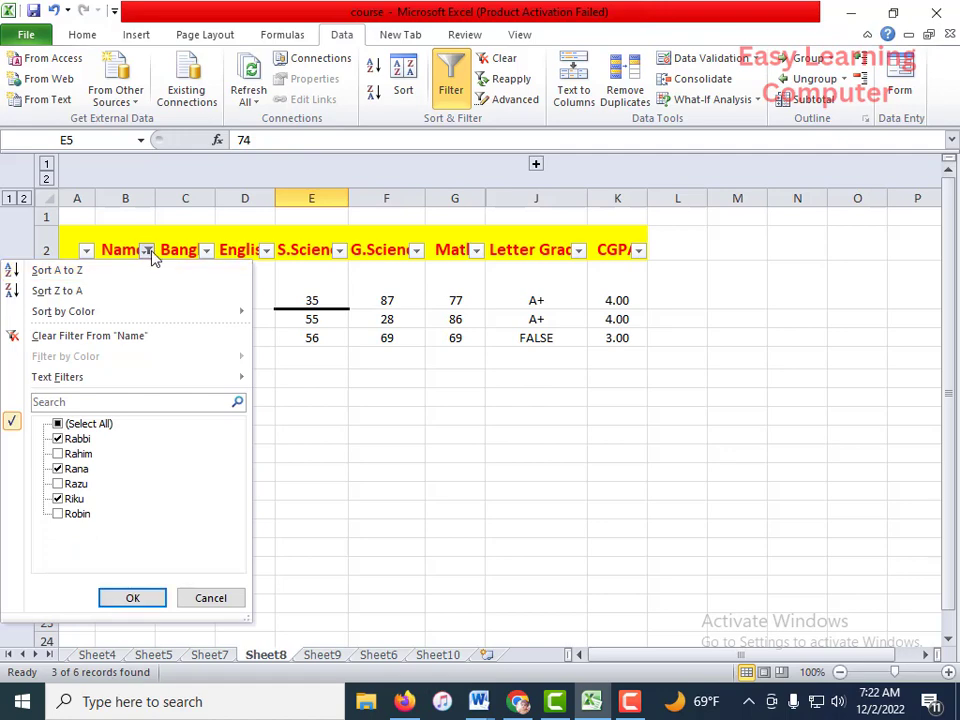
{"action": "left_click", "coordinate": [80, 423]}
{"action": "left_click", "coordinate": [140, 598]}
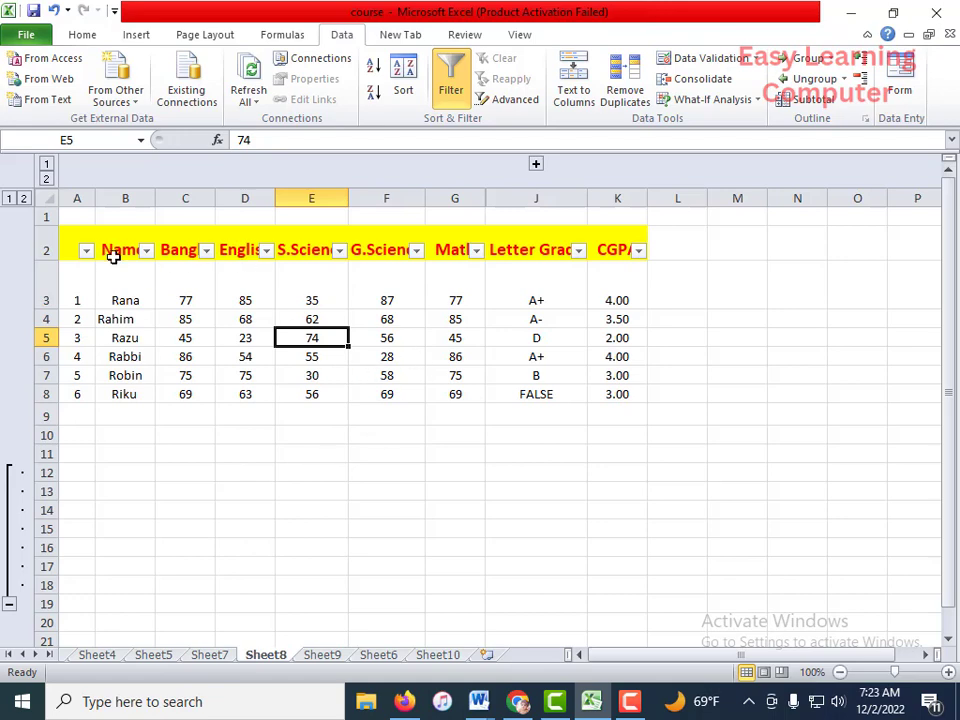
{"action": "left_click", "coordinate": [458, 92]}
{"action": "left_click", "coordinate": [258, 472]}
Add a data validation rule to cell F12 that allows only whole numbers between 10 and 80.
{"action": "left_click", "coordinate": [369, 478]}
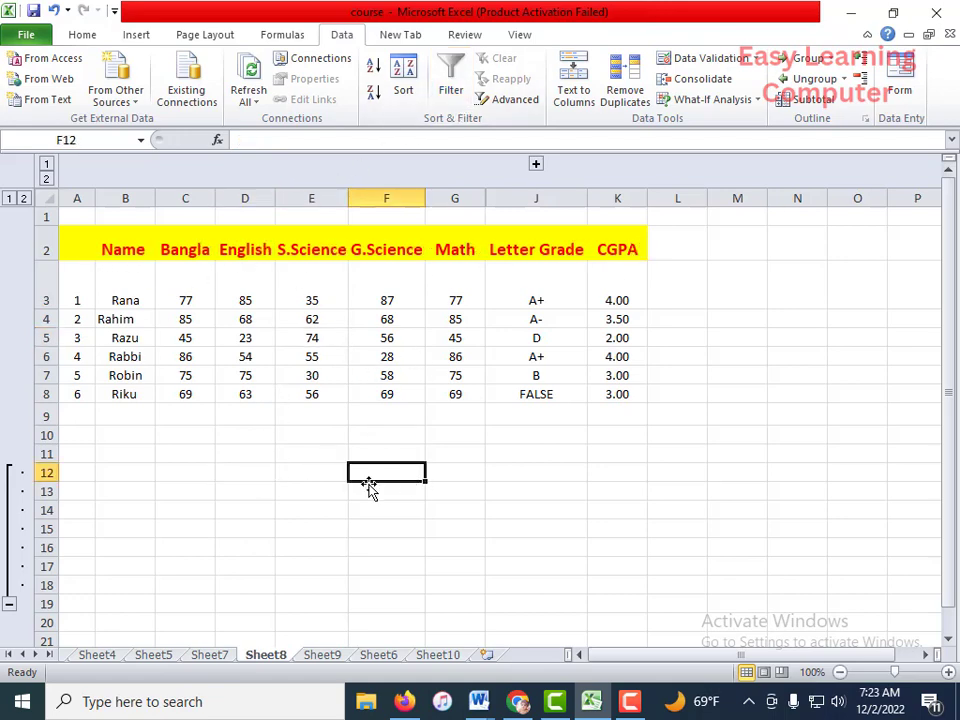
{"action": "left_click", "coordinate": [708, 59]}
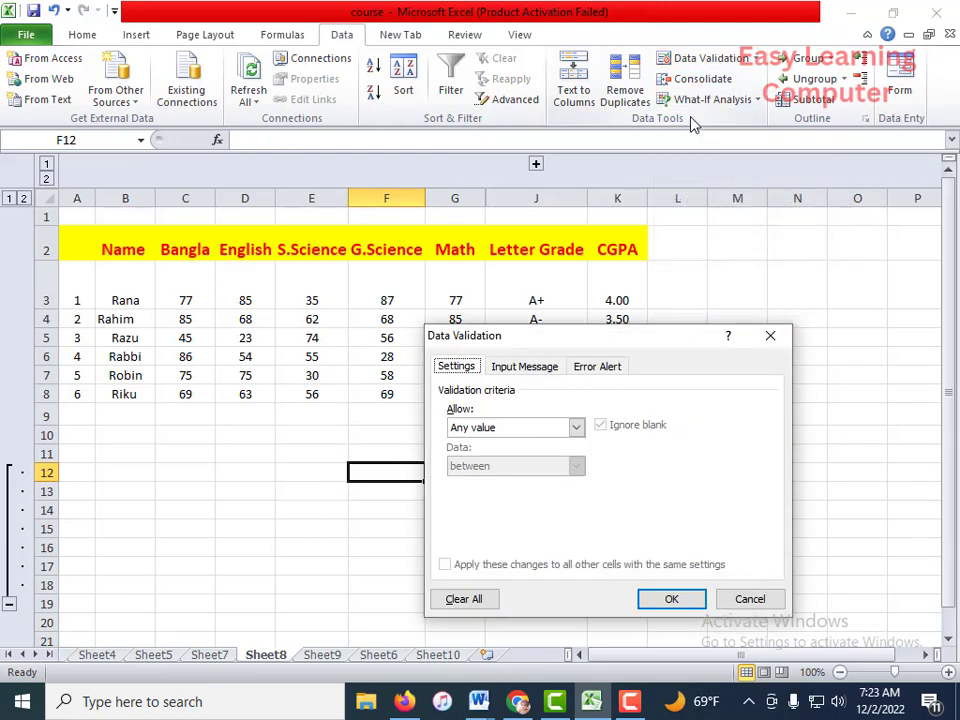
{"action": "left_click", "coordinate": [576, 427]}
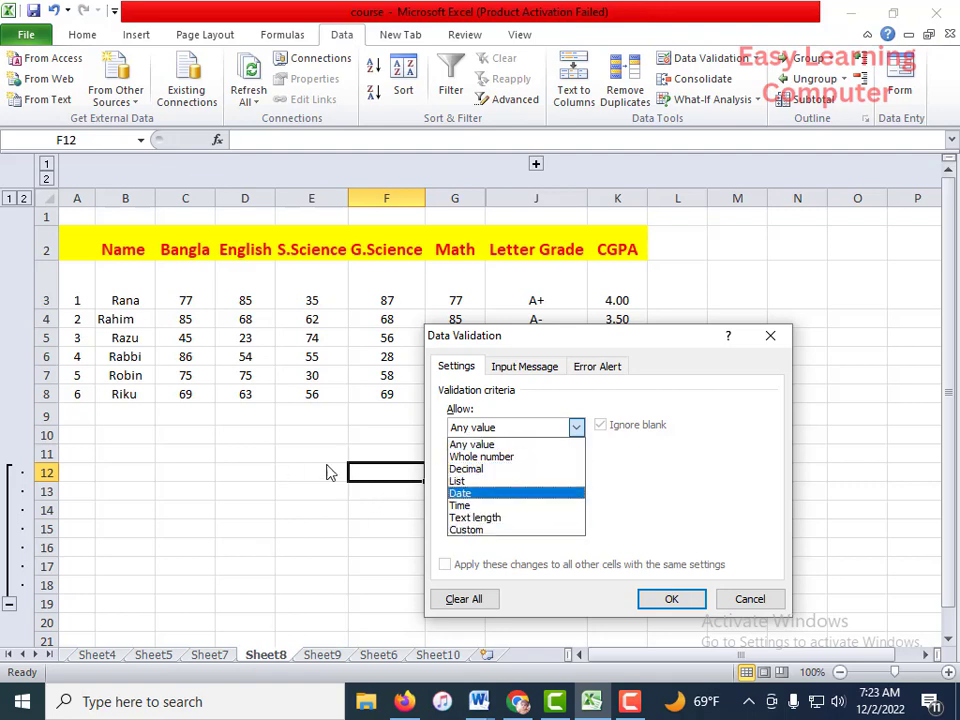
{"action": "left_click", "coordinate": [492, 458]}
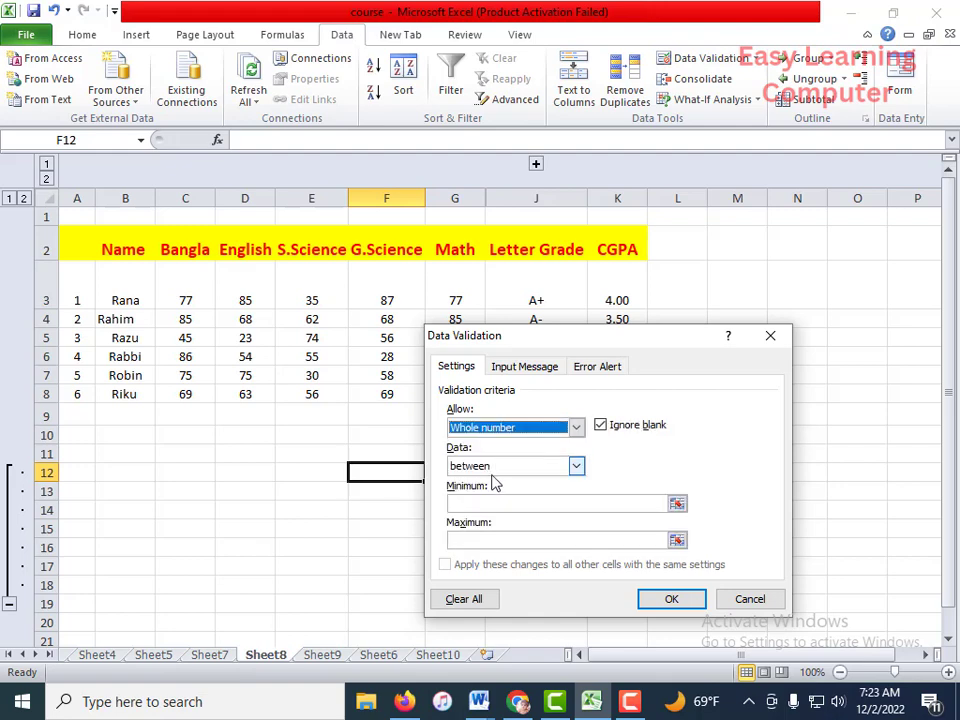
{"action": "left_click_drag", "start_coordinate": [648, 342], "coordinate": [721, 323]}
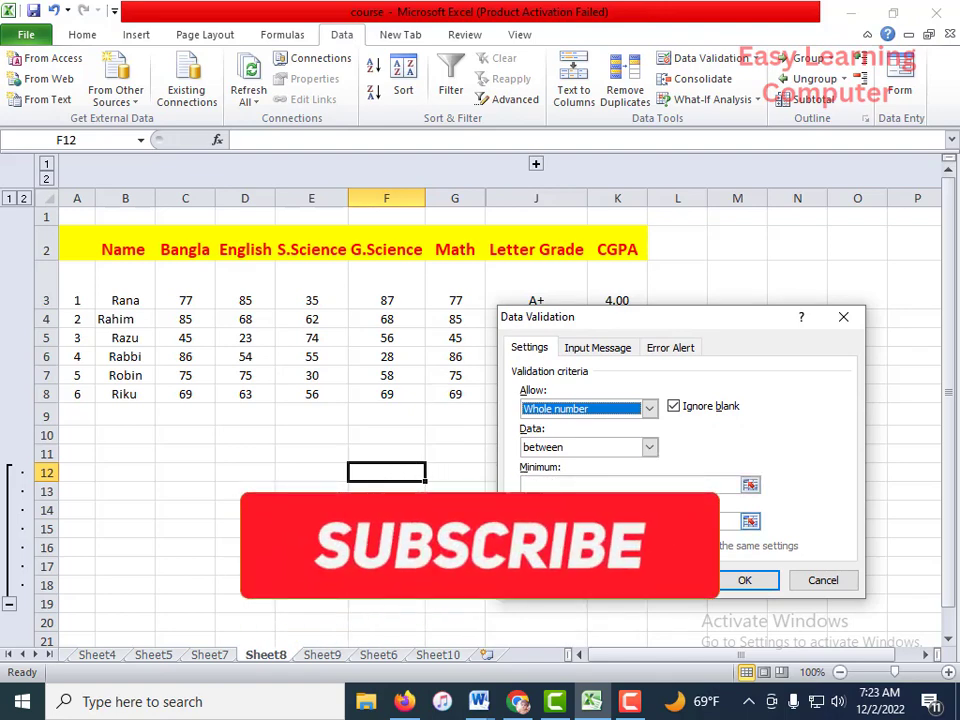
{"action": "left_click", "coordinate": [546, 487]}
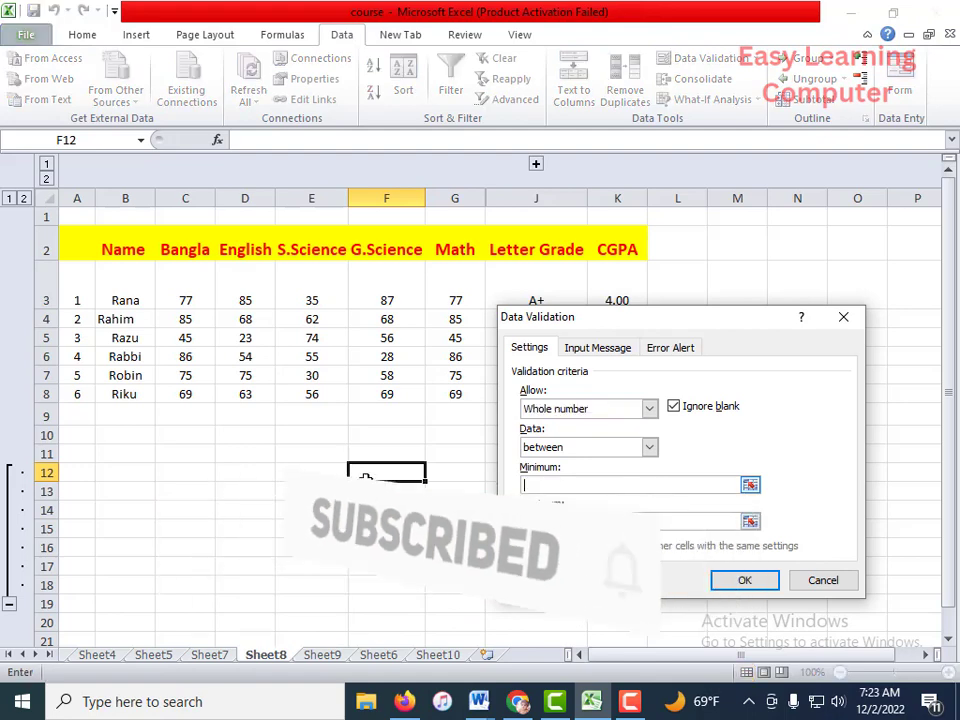
{"action": "type", "text": "10"}
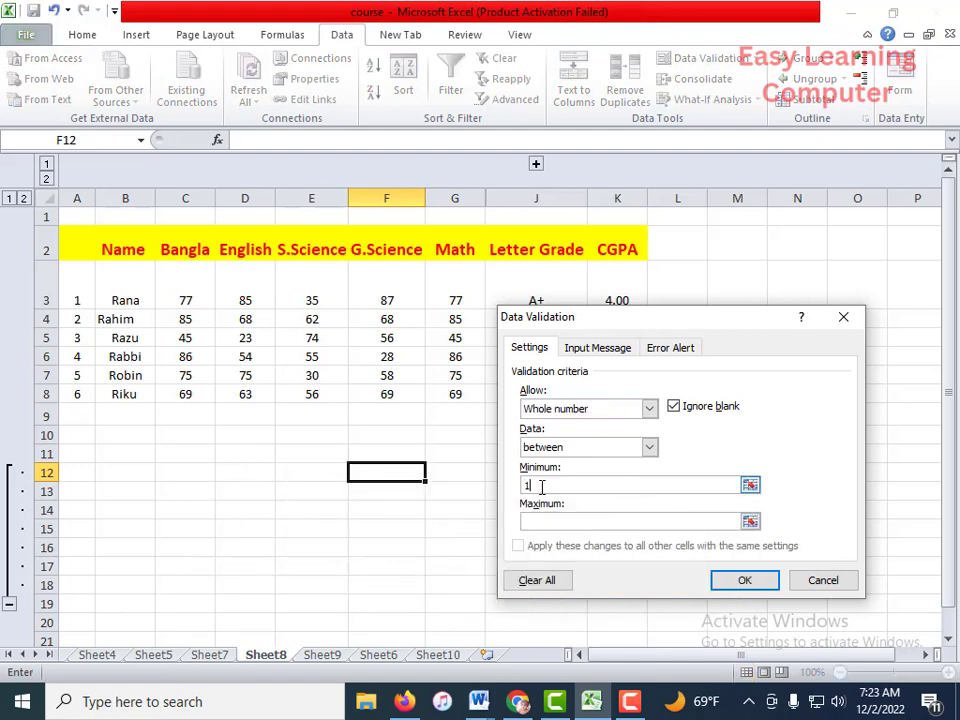
{"action": "left_click", "coordinate": [530, 521]}
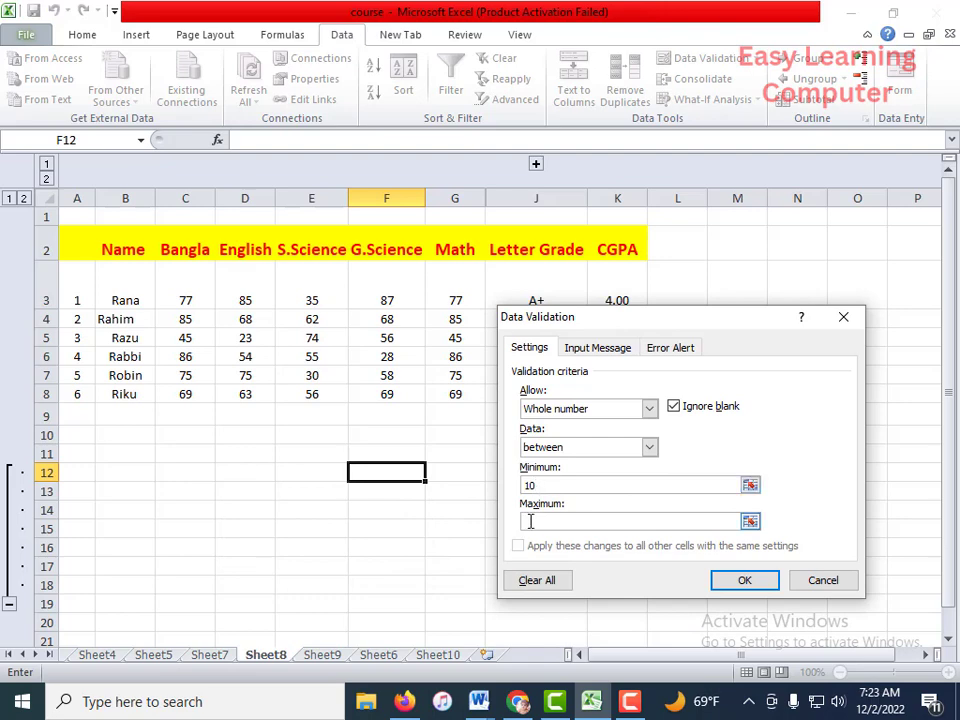
{"action": "type", "text": "80"}
{"action": "left_click", "coordinate": [744, 582]}
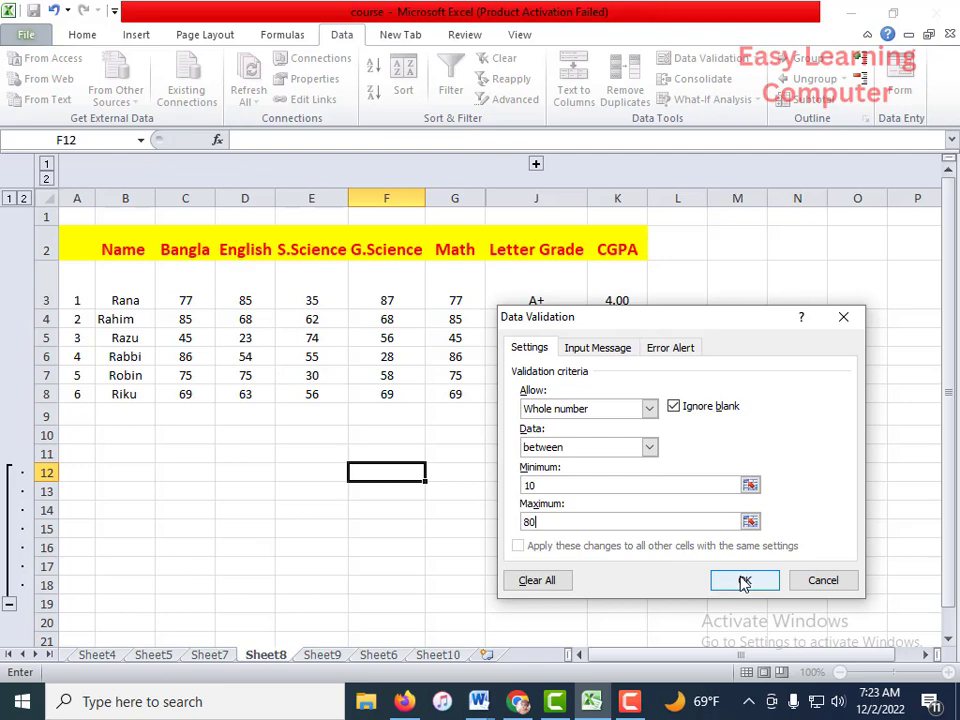
Test the validation rule's lower limit by trying to enter 5 in cell F12.
{"action": "left_click", "coordinate": [396, 491]}
{"action": "left_click", "coordinate": [401, 473]}
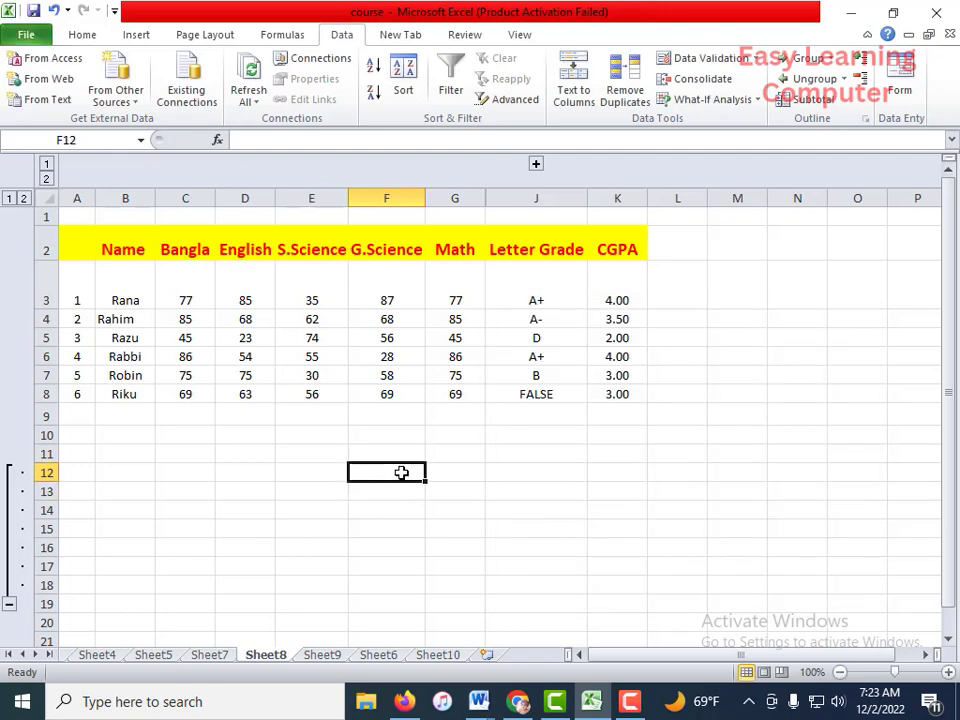
{"action": "type", "text": "5"}
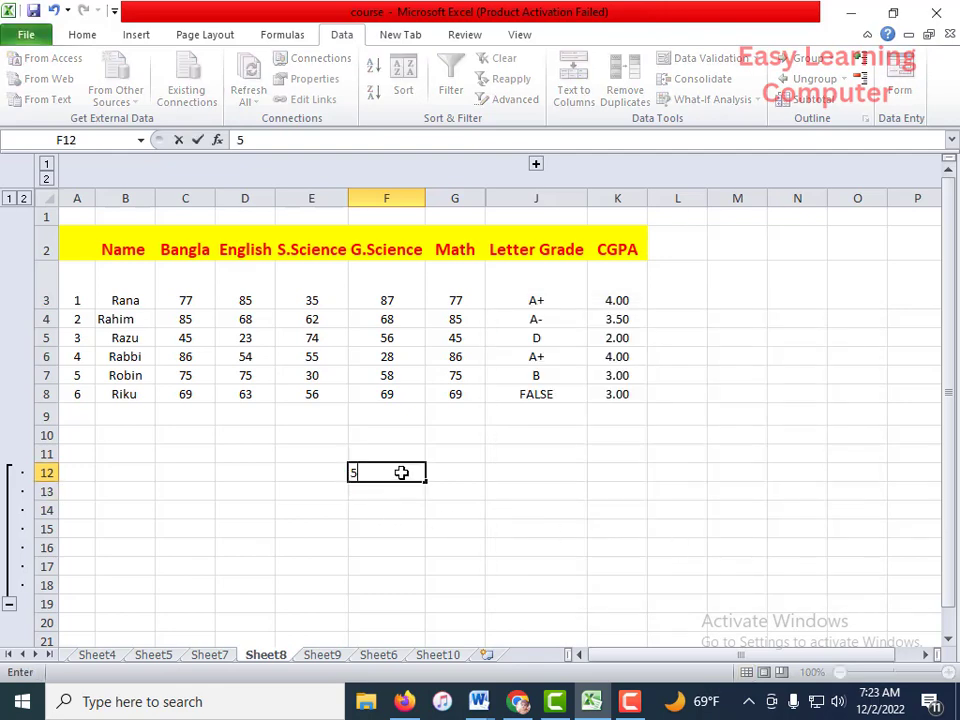
{"action": "key", "text": "Return"}
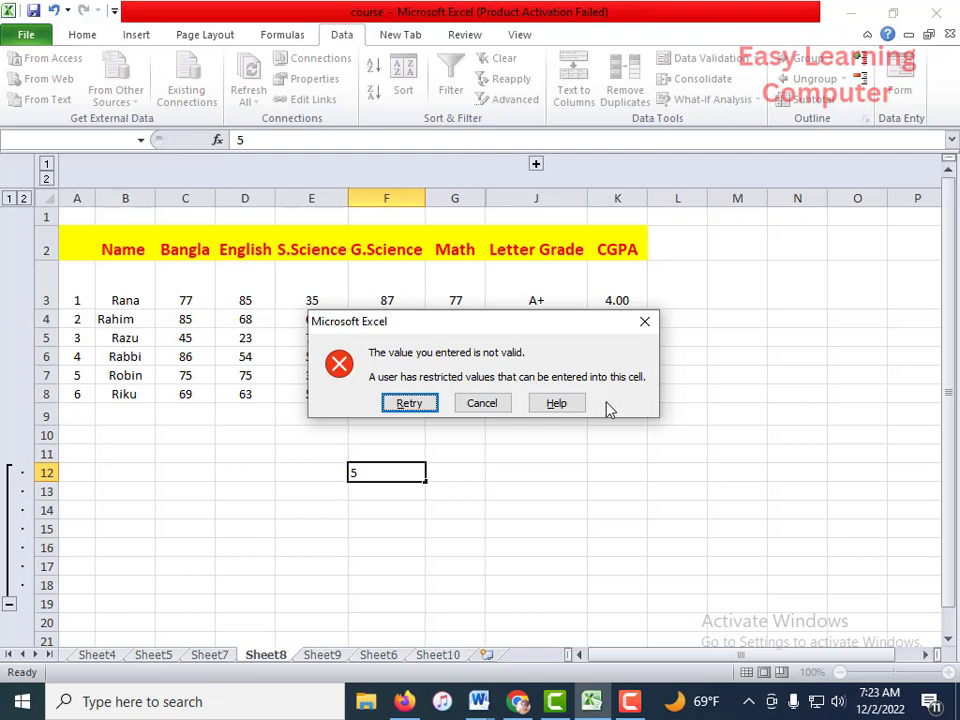
{"action": "left_click", "coordinate": [647, 325]}
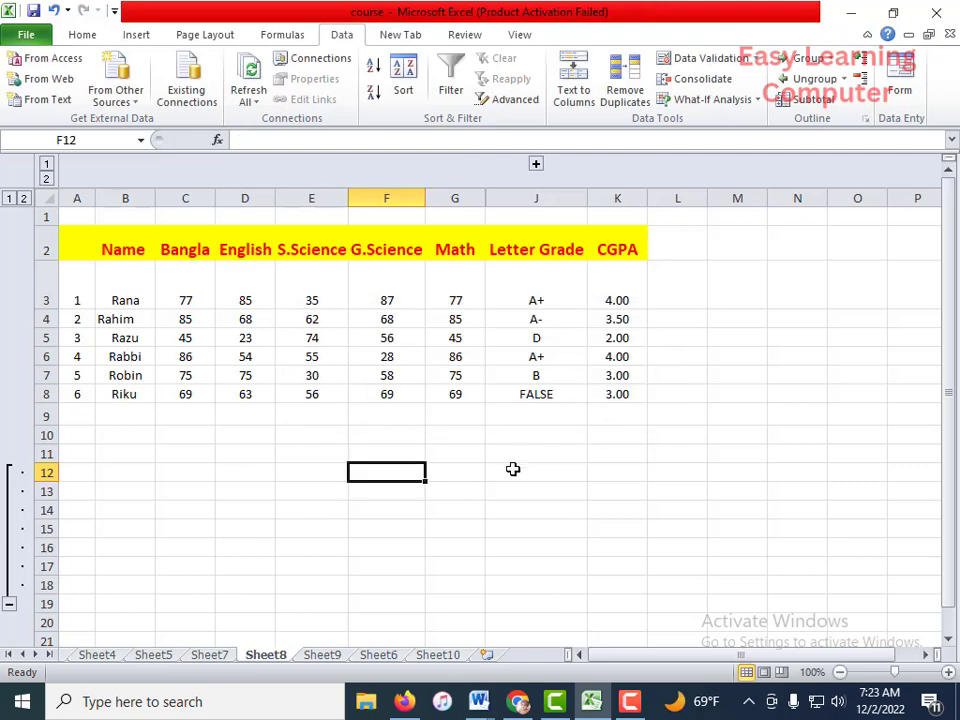
Test the validation rule's upper limit by trying to enter 90 in cell F12.
{"action": "left_click", "coordinate": [390, 486]}
{"action": "left_click", "coordinate": [398, 473]}
{"action": "type", "text": "90"}
{"action": "key", "text": "Return"}
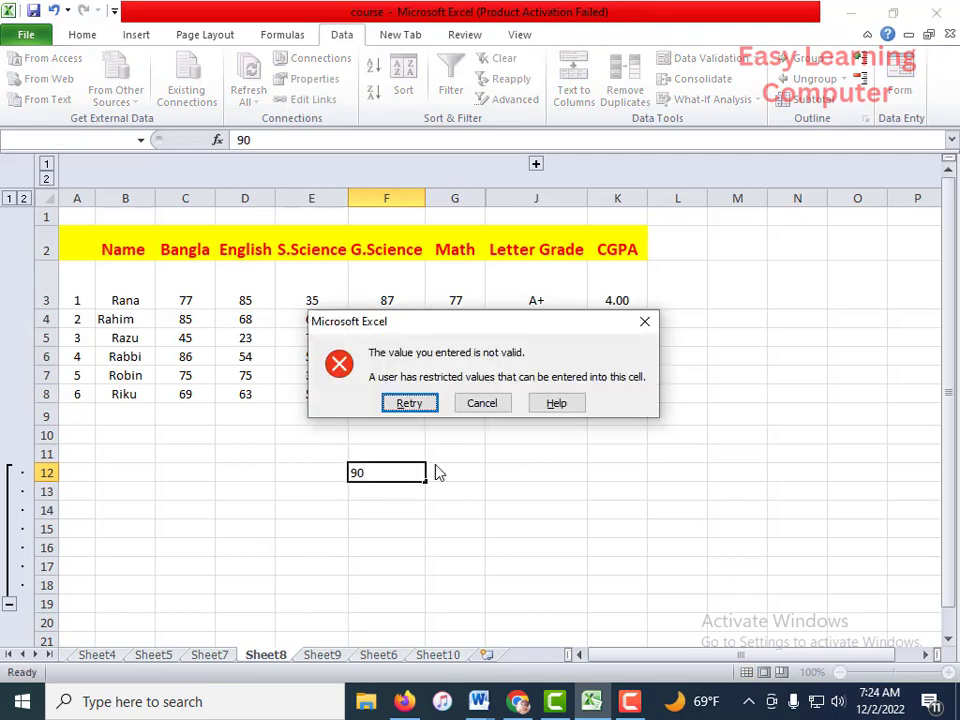
{"action": "left_click", "coordinate": [644, 322]}
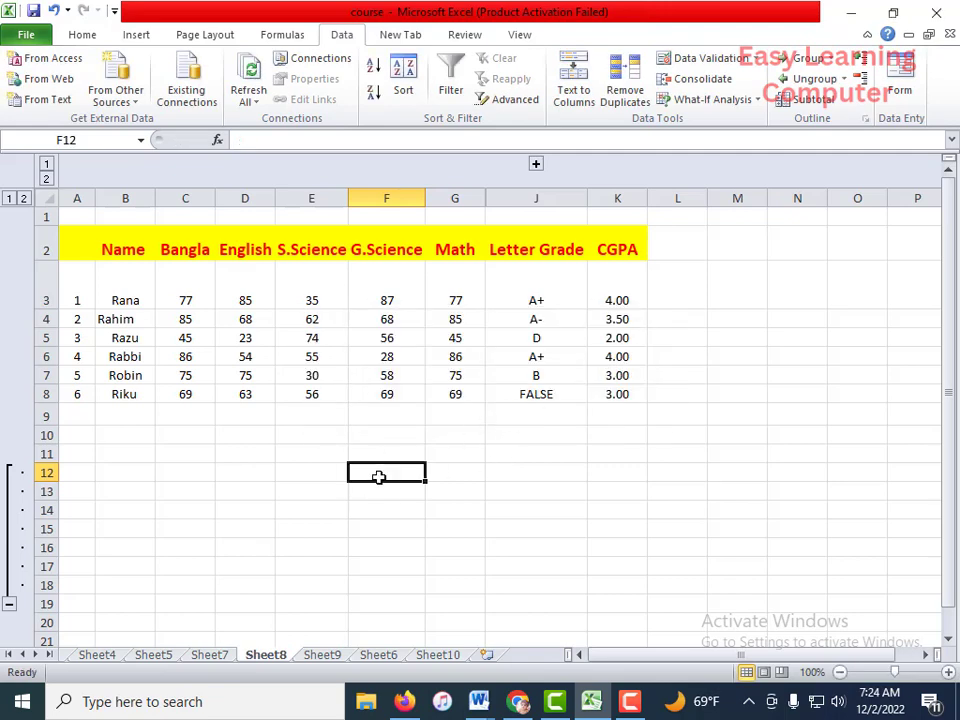
Enter the allowed value 80 in cell F12.
{"action": "type", "text": "80"}
{"action": "key", "text": "Tab"}
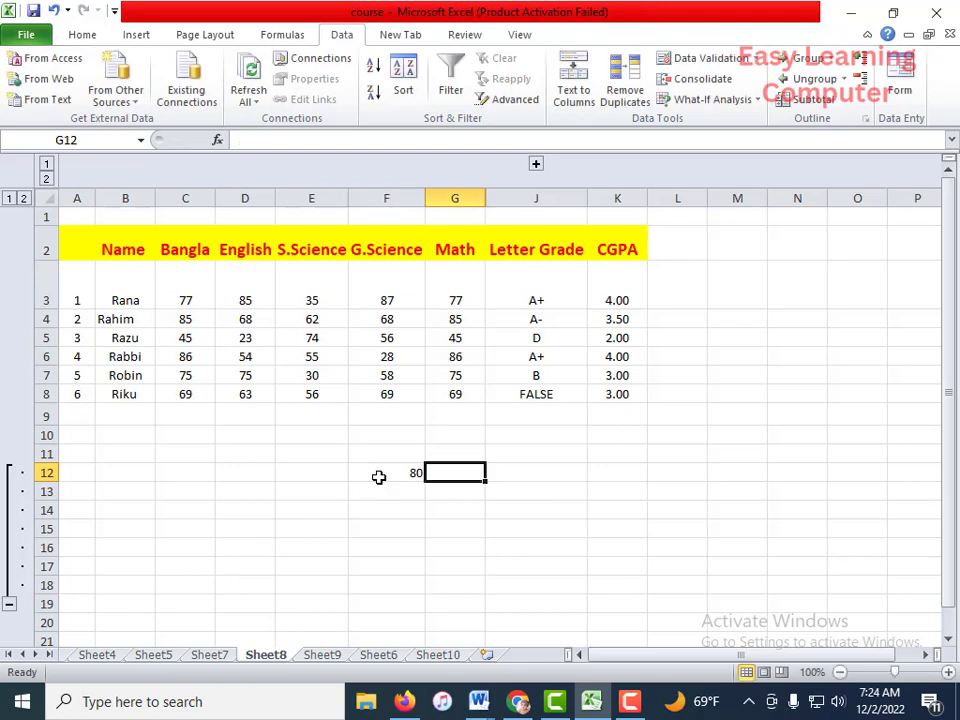
{"action": "left_click", "coordinate": [372, 478]}
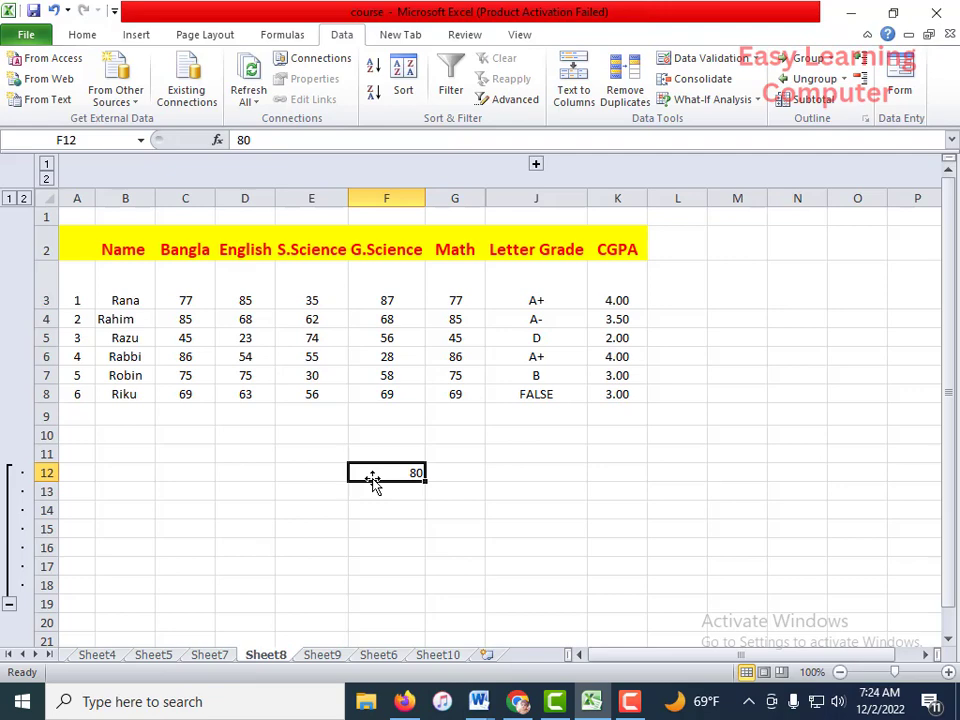
{"action": "key", "text": "F12"}
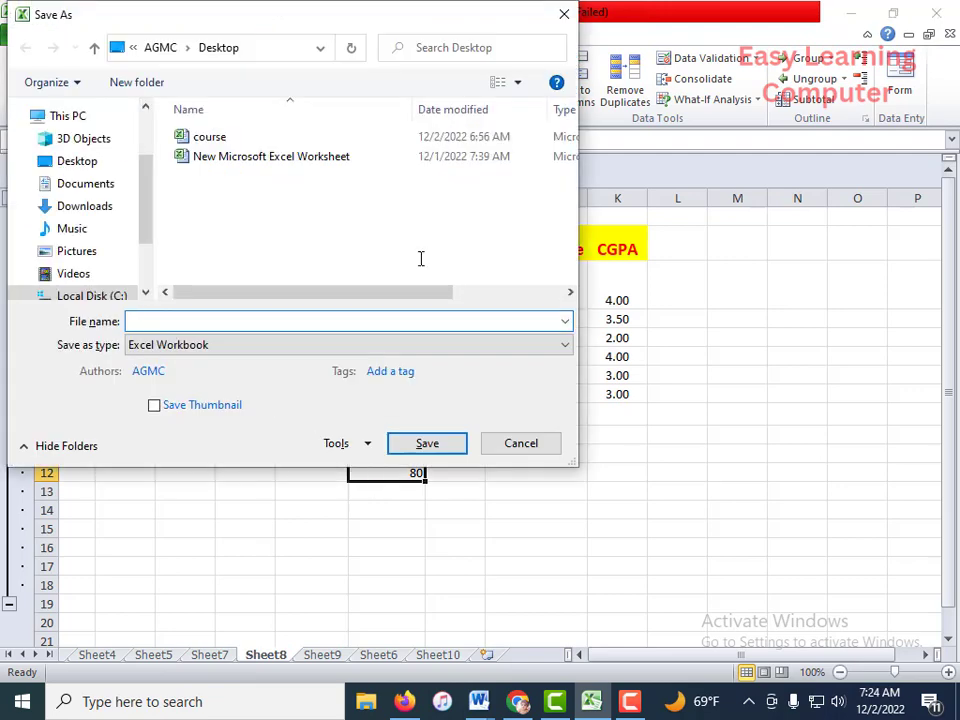
{"action": "left_click", "coordinate": [564, 14]}
Set a data validation rule for cell F15 that allows only whole numbers between 5 and 20.
{"action": "left_click", "coordinate": [386, 528]}
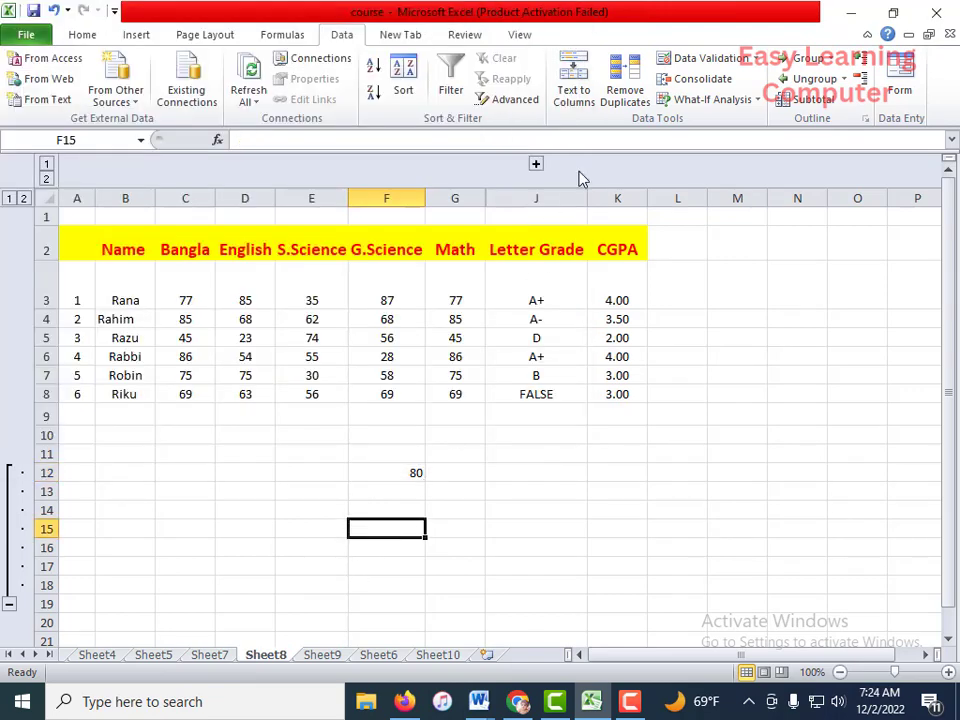
{"action": "left_click", "coordinate": [705, 58]}
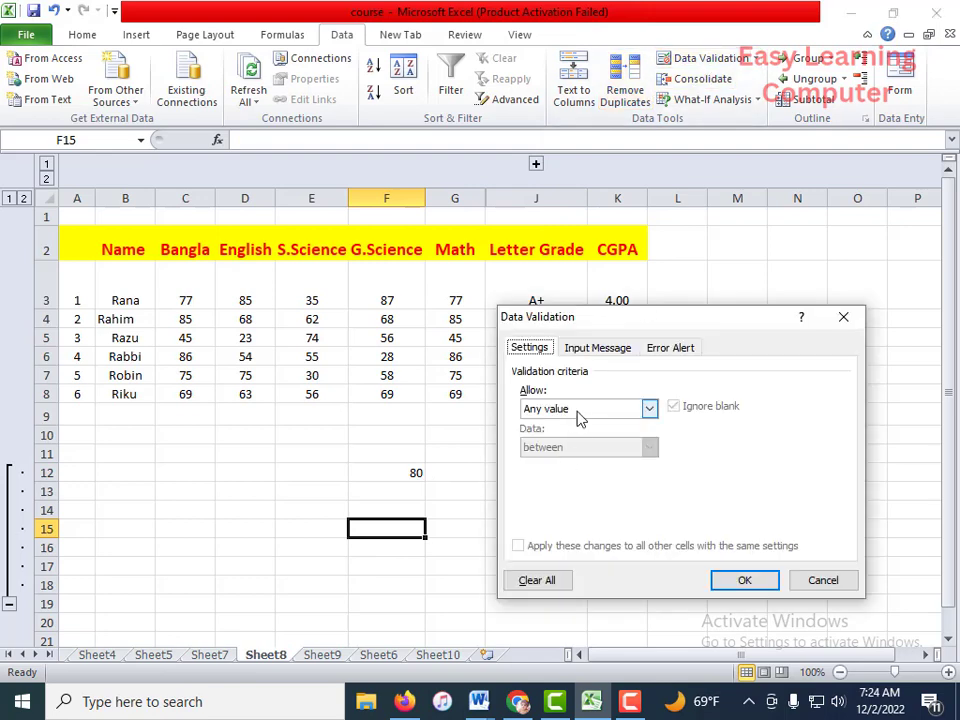
{"action": "left_click", "coordinate": [646, 409]}
{"action": "left_click", "coordinate": [555, 438]}
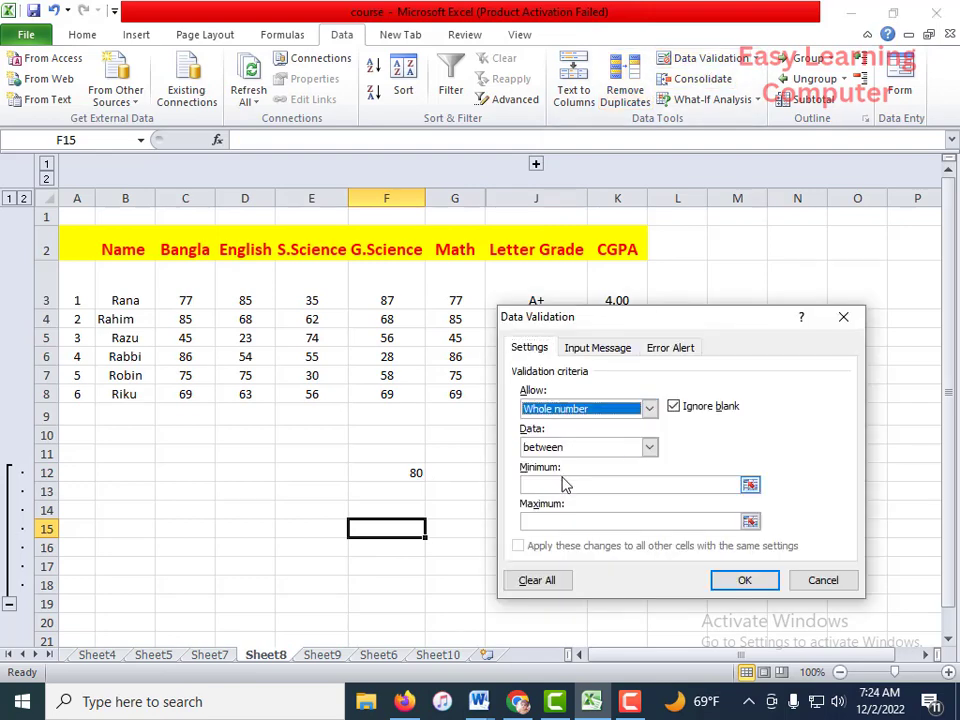
{"action": "left_click", "coordinate": [563, 485]}
{"action": "type", "text": "5"}
{"action": "left_click", "coordinate": [583, 521]}
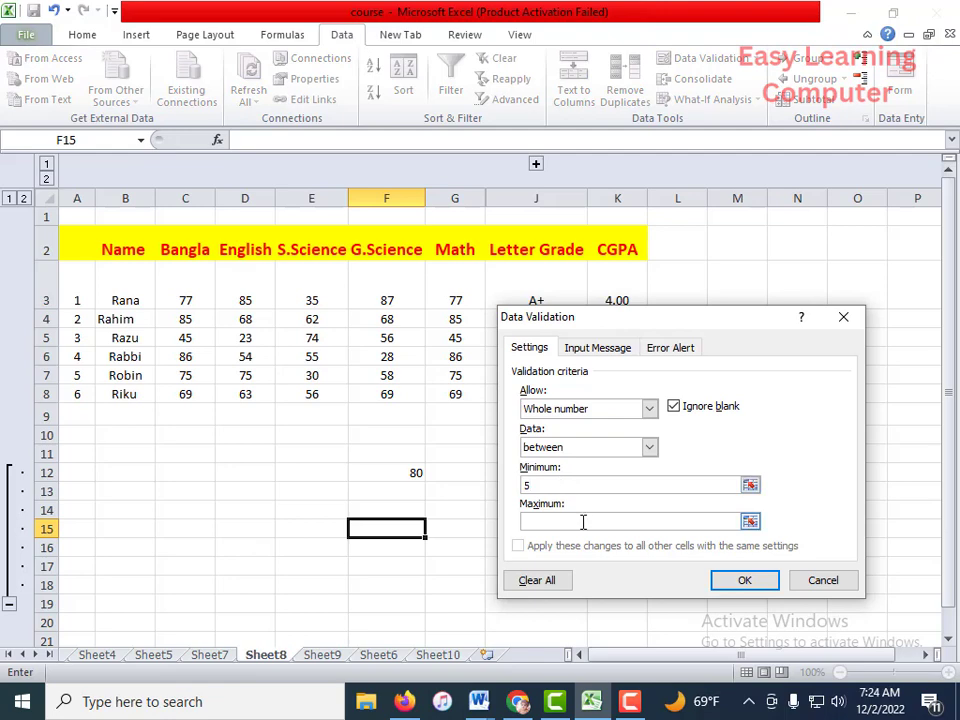
{"action": "type", "text": "20"}
Add a Stop error alert to the F15 rule with the title "wrong" and the message "right number 5 to 20".
{"action": "left_click", "coordinate": [594, 349]}
{"action": "left_click", "coordinate": [680, 350]}
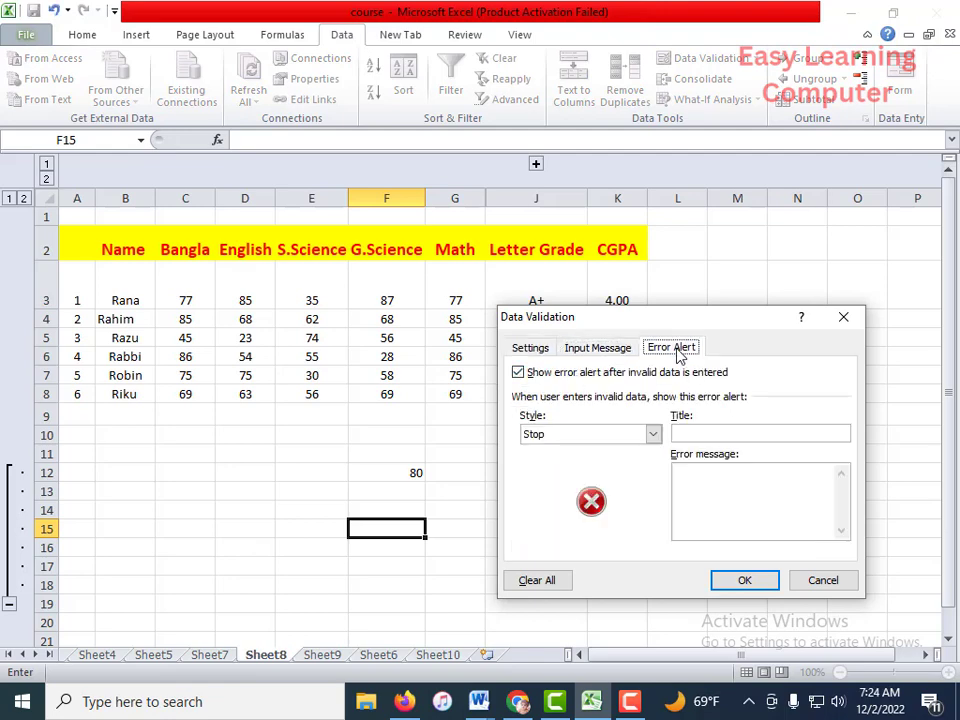
{"action": "left_click", "coordinate": [726, 435]}
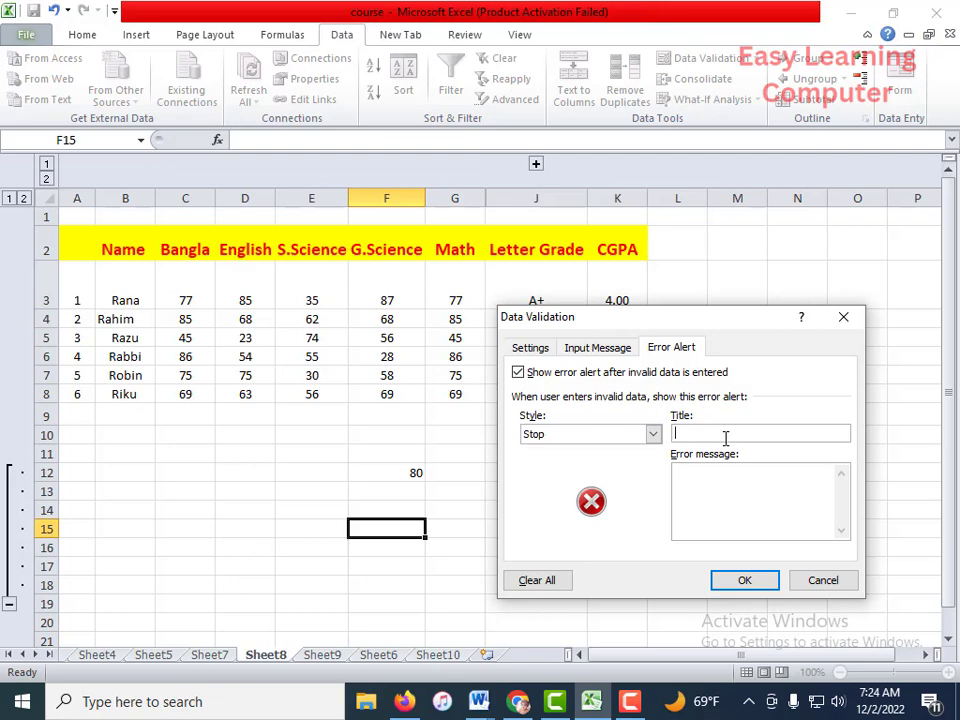
{"action": "type", "text": "wrong"}
{"action": "type", "text": "ght"}
{"action": "type", "text": " num"}
{"action": "type", "text": "ber"}
{"action": "type", "text": "5 t"}
{"action": "type", "text": "o 20"}
{"action": "left_click", "coordinate": [744, 580]}
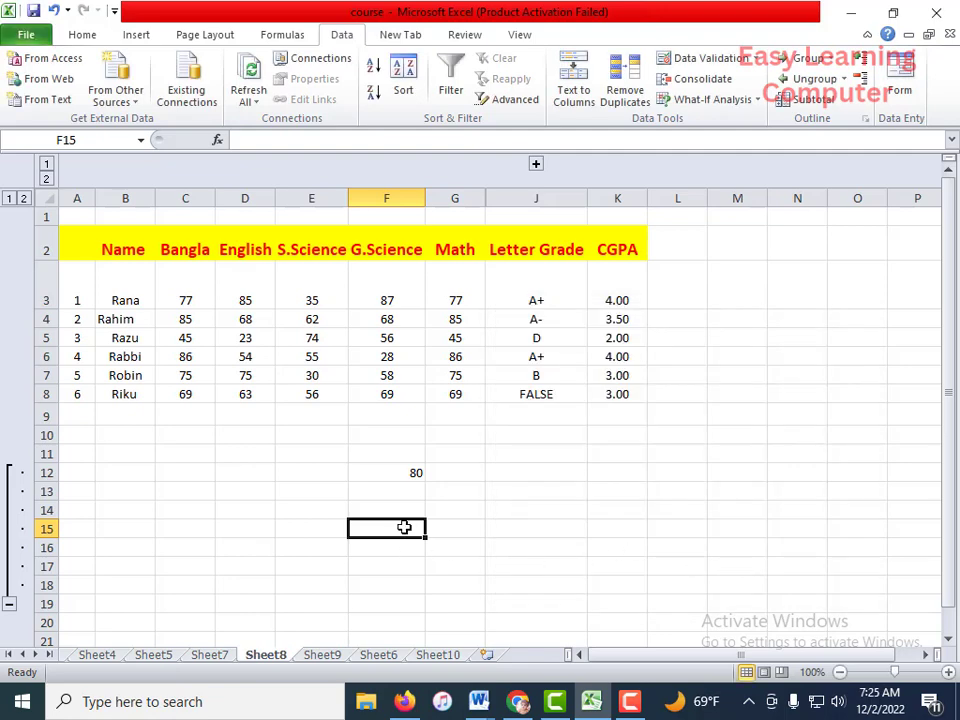
Test the custom error alert by trying to enter 2 in cell F15, and dismiss the alert.
{"action": "type", "text": "2"}
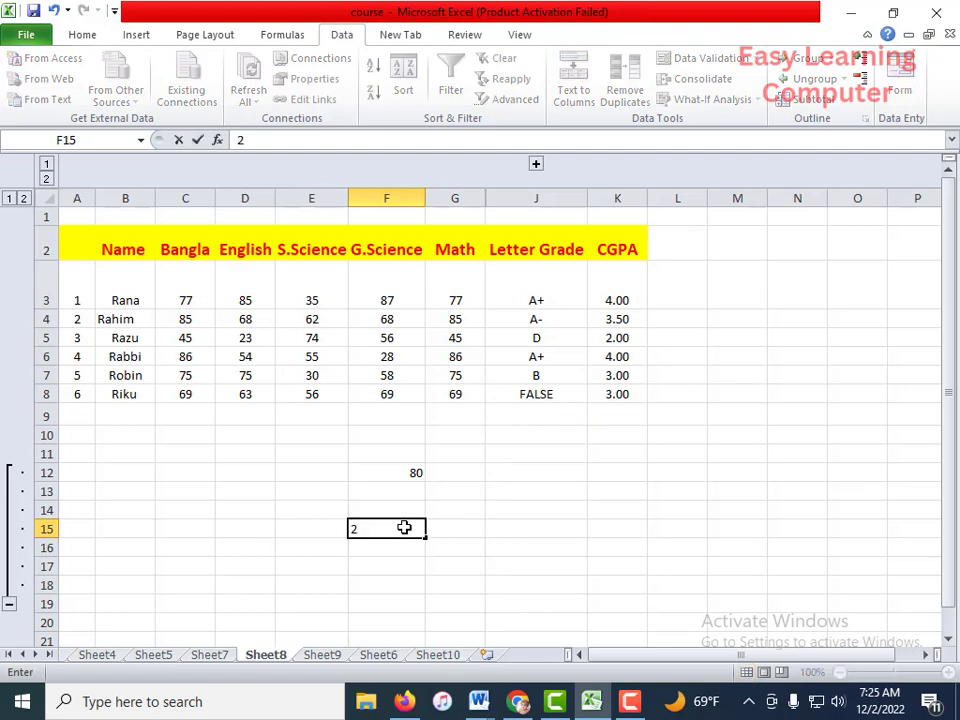
{"action": "key", "text": "Return"}
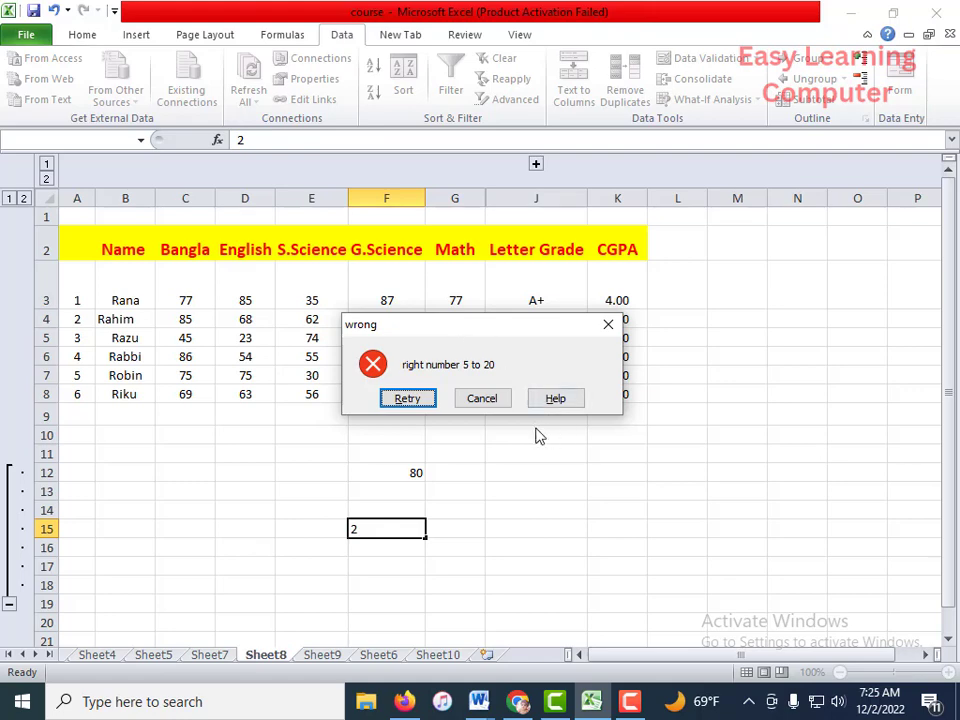
{"action": "left_click", "coordinate": [607, 325]}
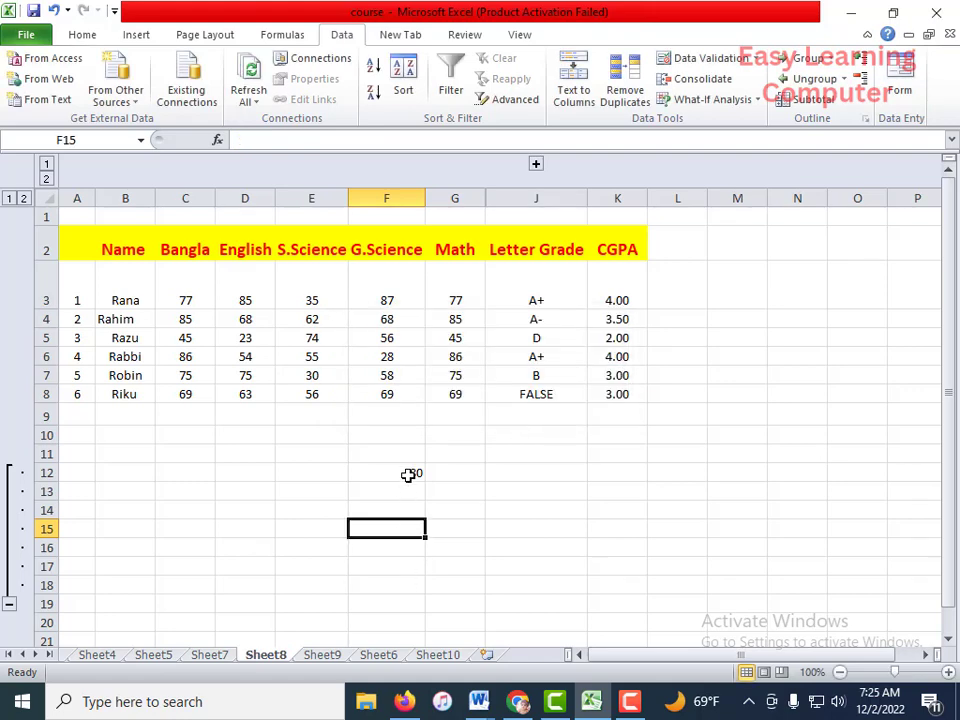
Clear all data validation settings from the range F12:F15.
{"action": "left_click_drag", "start_coordinate": [407, 476], "coordinate": [409, 536]}
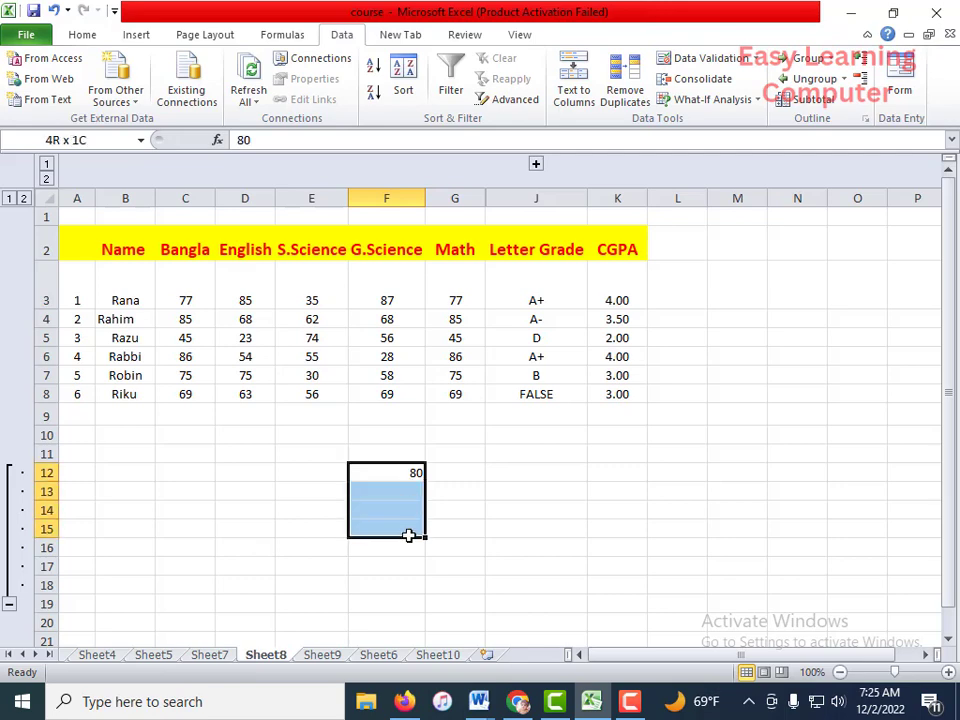
{"action": "left_click", "coordinate": [705, 60]}
{"action": "left_click", "coordinate": [447, 404]}
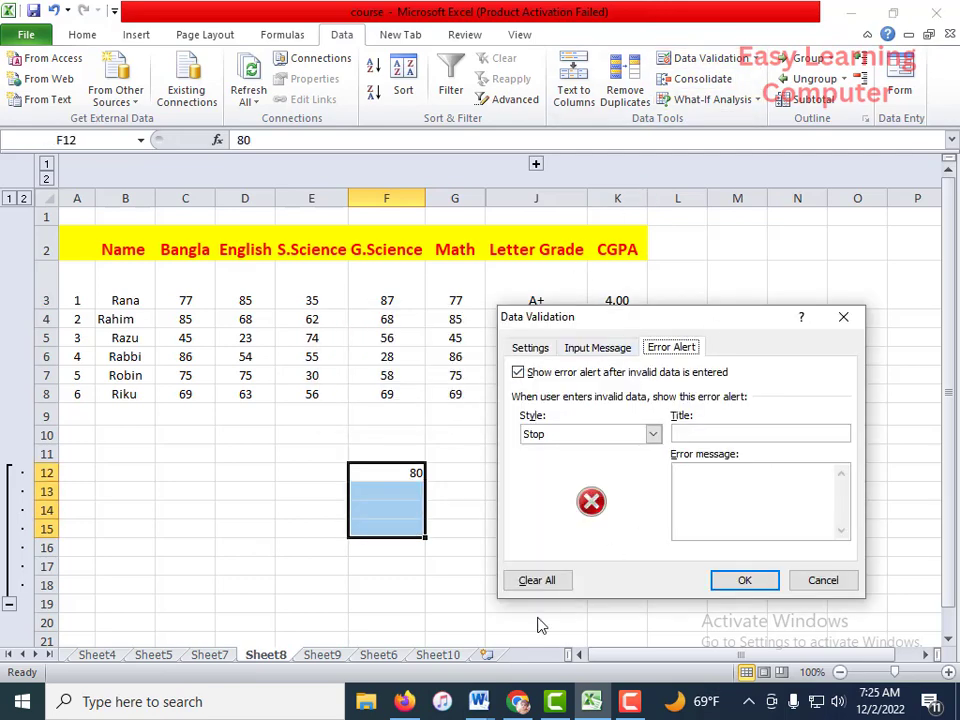
{"action": "left_click", "coordinate": [541, 581]}
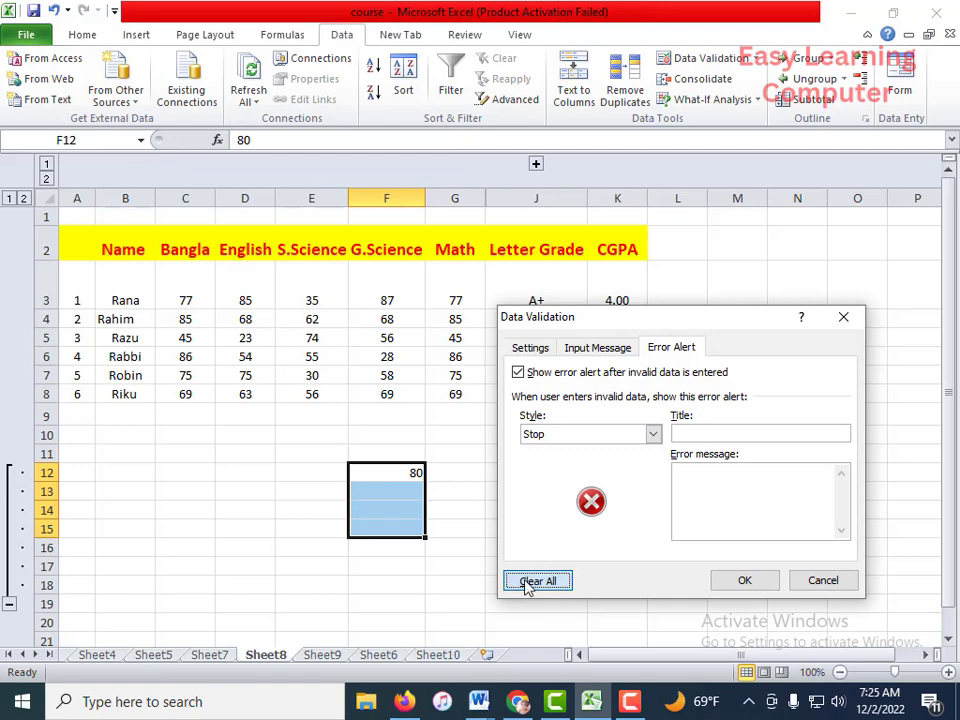
{"action": "left_click", "coordinate": [744, 581]}
{"action": "left_click", "coordinate": [339, 514]}
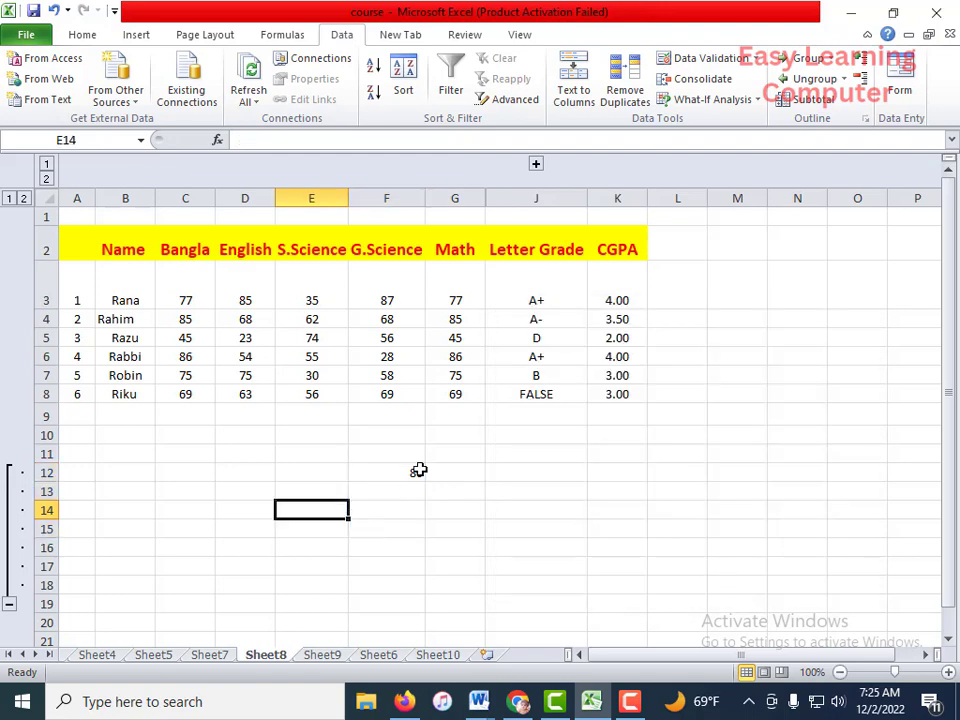
{"action": "left_click", "coordinate": [420, 470]}
{"action": "left_click", "coordinate": [400, 546]}
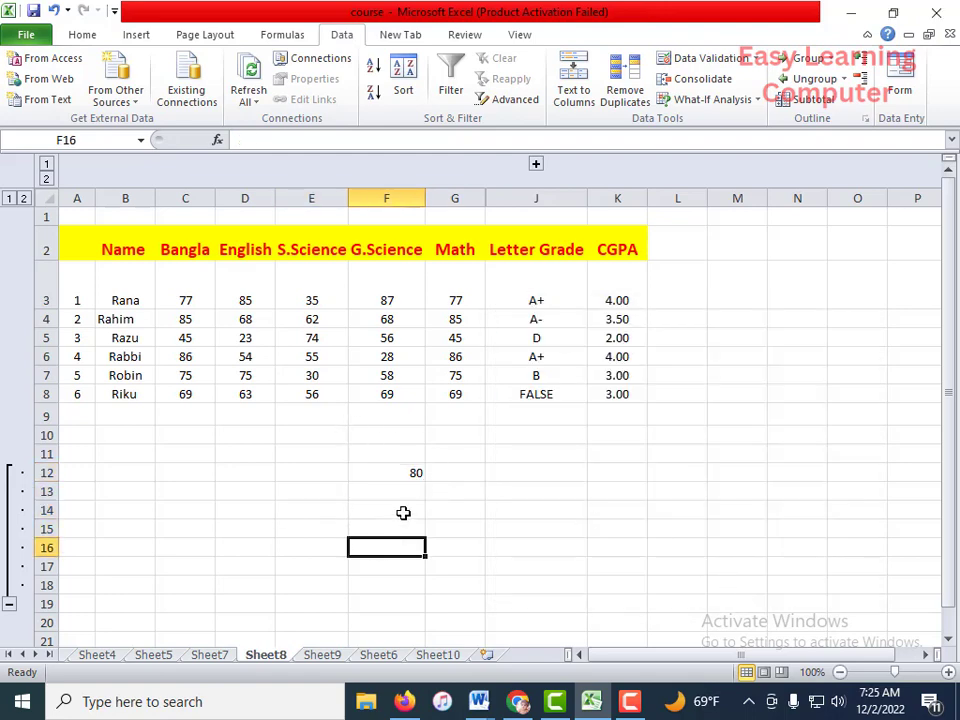
Add a data validation rule to cell E12 that allows only decimals between 50 and 120.
{"action": "left_click", "coordinate": [326, 458]}
{"action": "left_click", "coordinate": [328, 477]}
{"action": "left_click", "coordinate": [690, 58]}
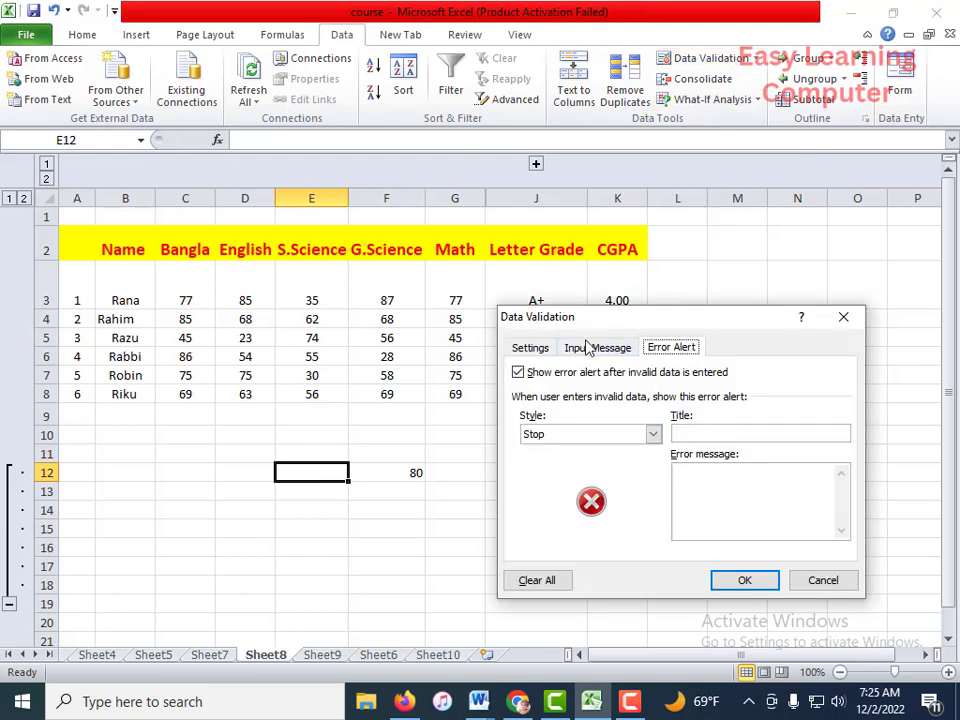
{"action": "left_click", "coordinate": [528, 354]}
{"action": "left_click", "coordinate": [620, 410]}
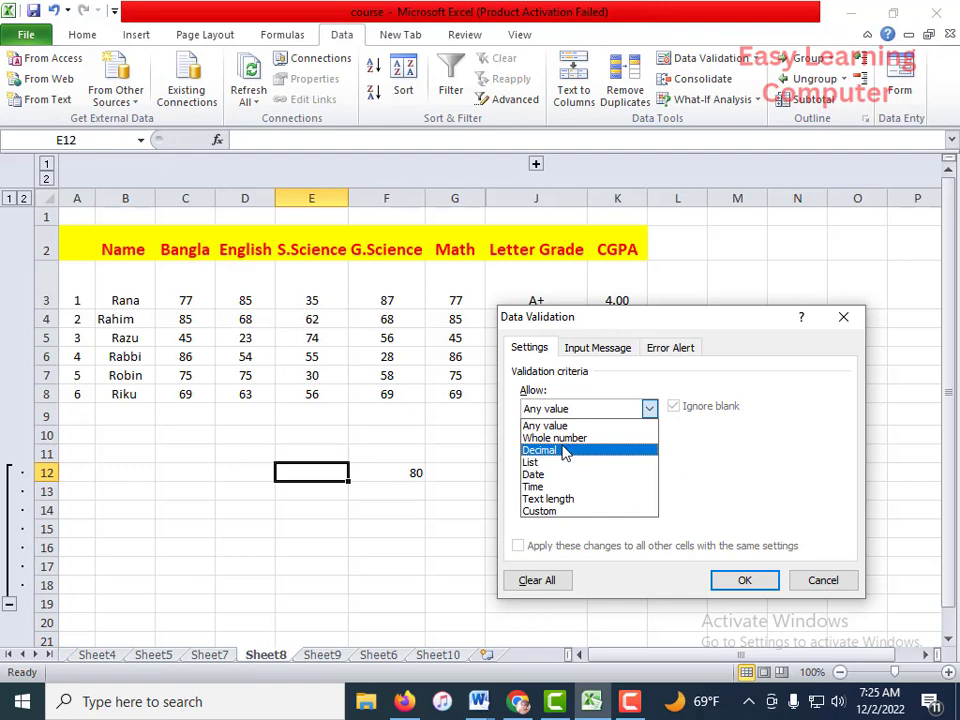
{"action": "left_click", "coordinate": [566, 451]}
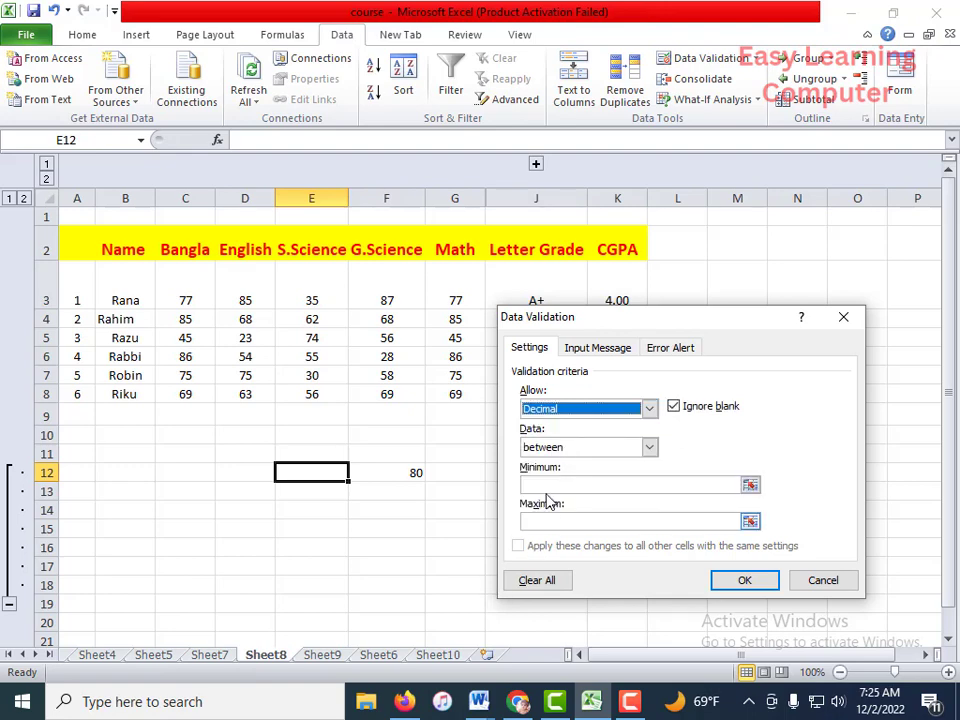
{"action": "left_click", "coordinate": [559, 485]}
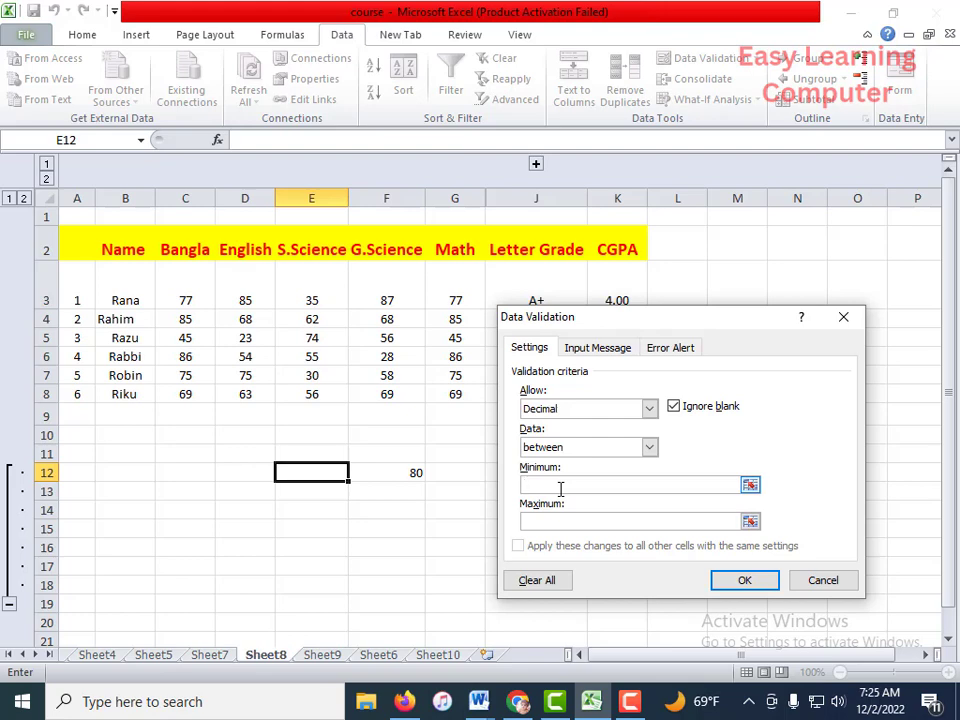
{"action": "type", "text": "50"}
{"action": "left_click", "coordinate": [553, 520]}
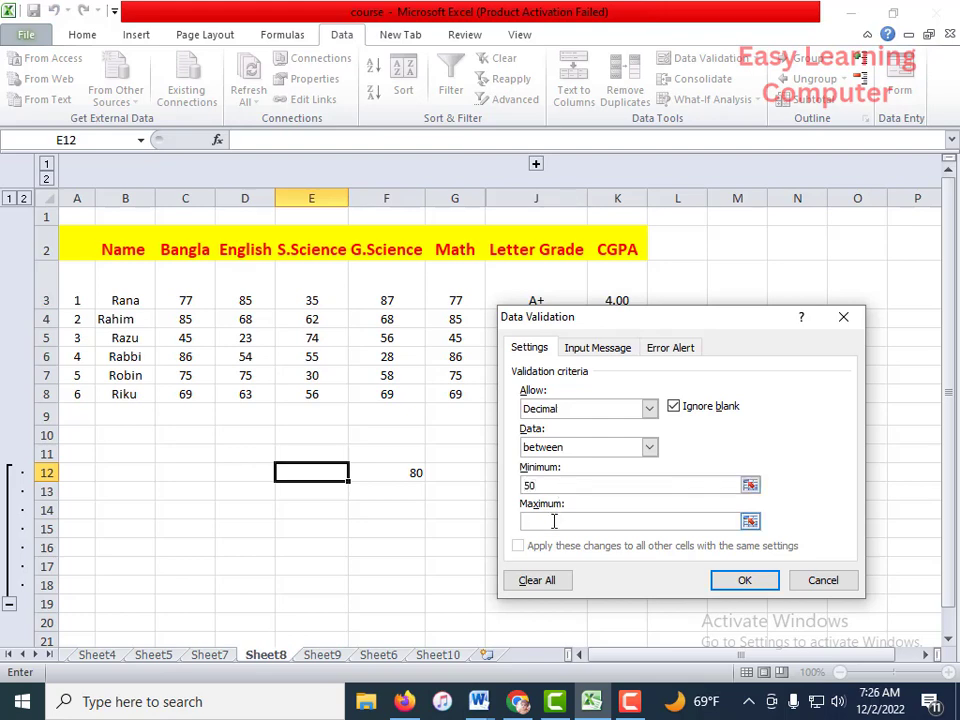
{"action": "type", "text": "120"}
{"action": "left_click", "coordinate": [743, 580]}
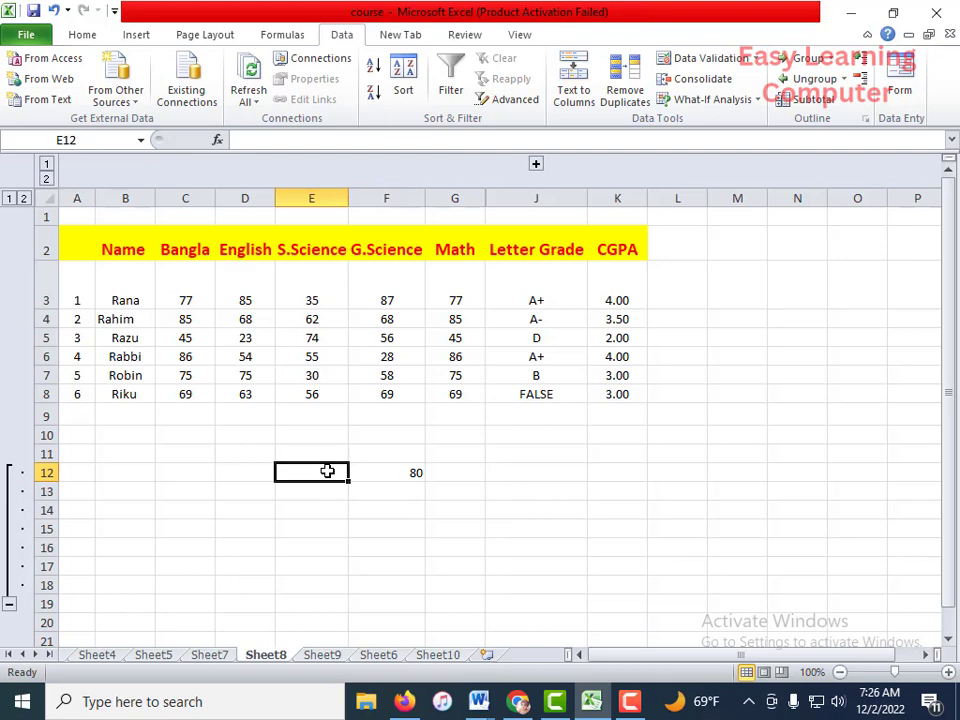
Test the decimal rule's lower limit by trying to enter 20 in cell E12, and dismiss the alert.
{"action": "type", "text": "20"}
{"action": "key", "text": "Return"}
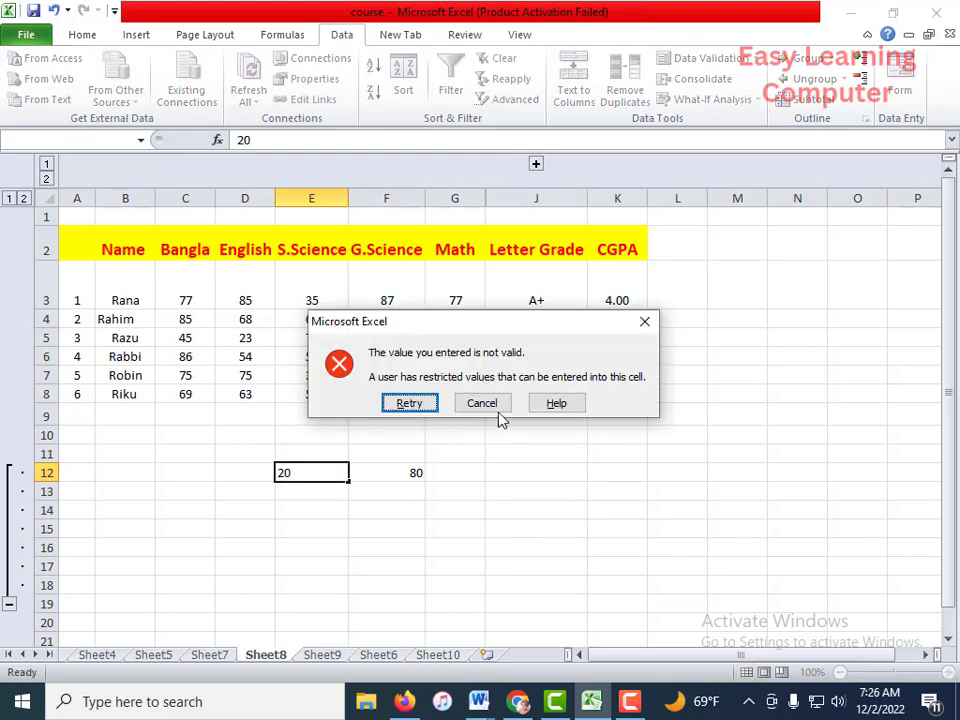
{"action": "left_click", "coordinate": [644, 321]}
Review the input message and error alert settings of cell E12's validation rule.
{"action": "left_click", "coordinate": [340, 490]}
{"action": "left_click", "coordinate": [332, 475]}
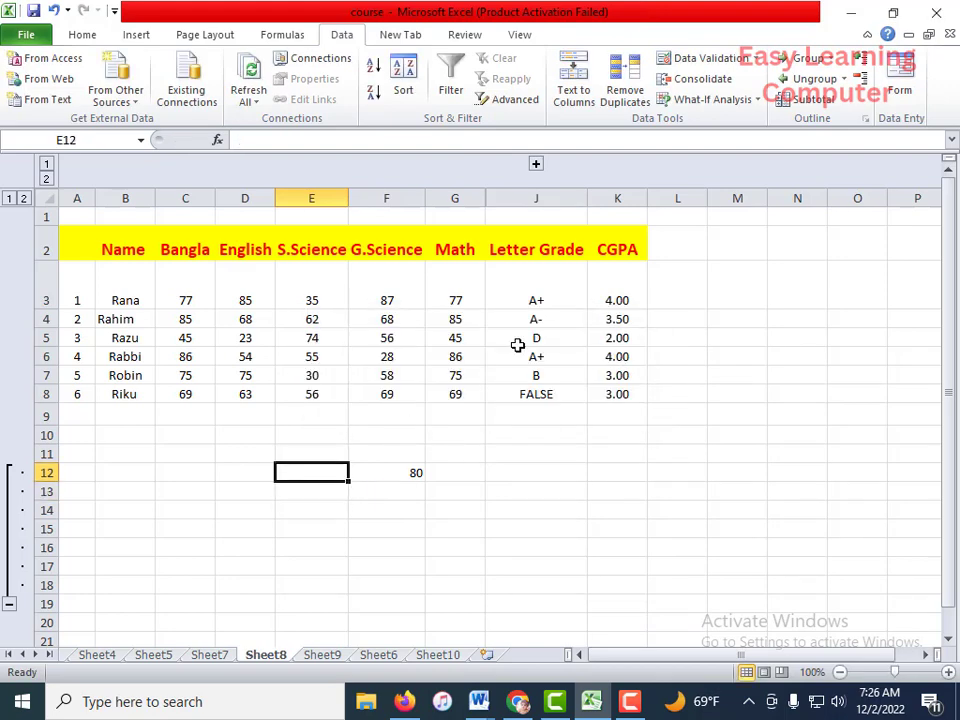
{"action": "left_click", "coordinate": [665, 58]}
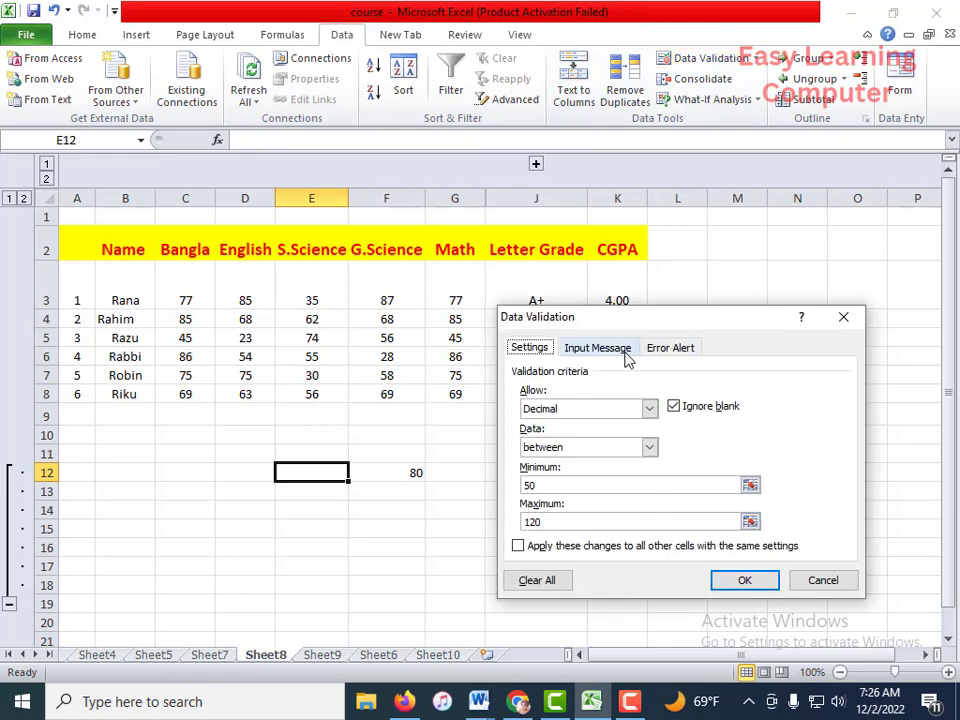
{"action": "left_click", "coordinate": [670, 347]}
{"action": "left_click", "coordinate": [626, 349]}
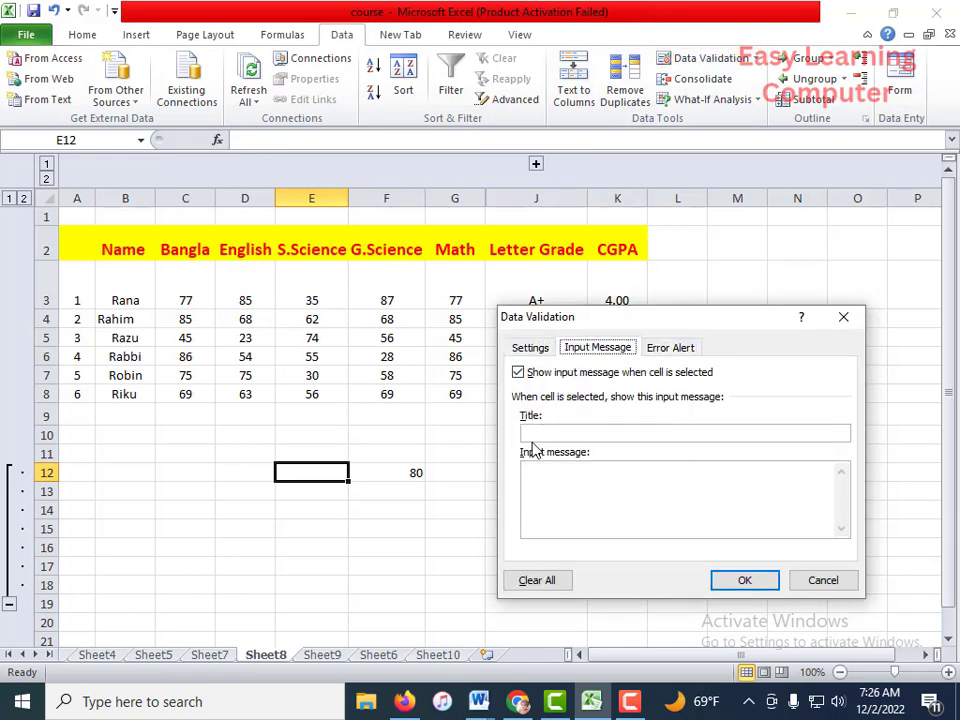
{"action": "left_click", "coordinate": [671, 347]}
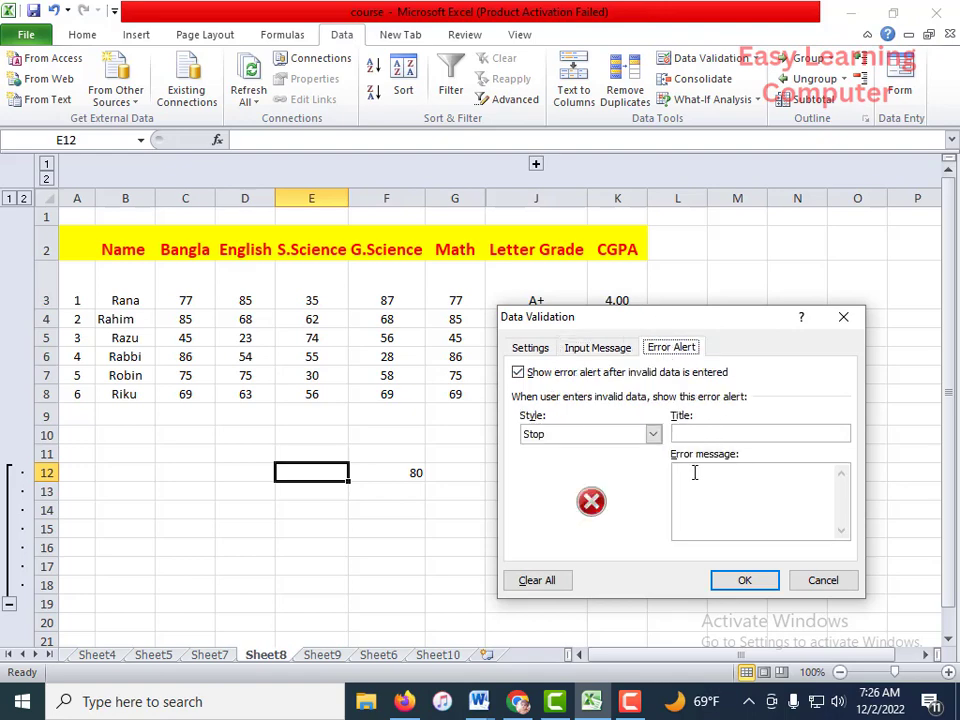
{"action": "left_click", "coordinate": [752, 584]}
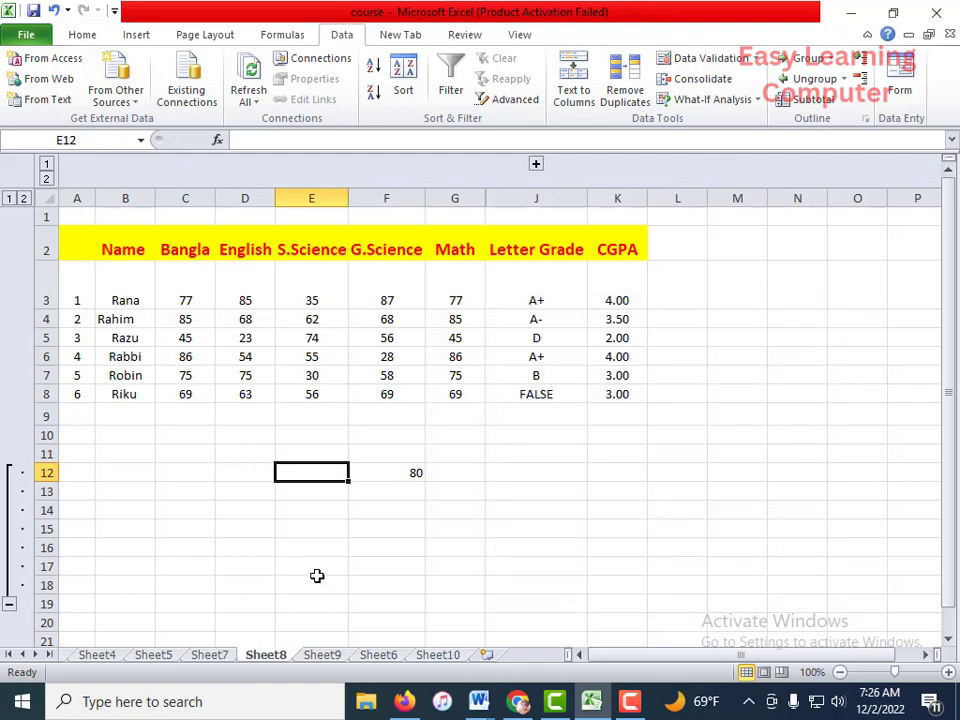
Add a list validation rule to cell J15 that takes its entries from the student names in B3:B8.
{"action": "left_click", "coordinate": [505, 530]}
{"action": "left_click", "coordinate": [755, 58]}
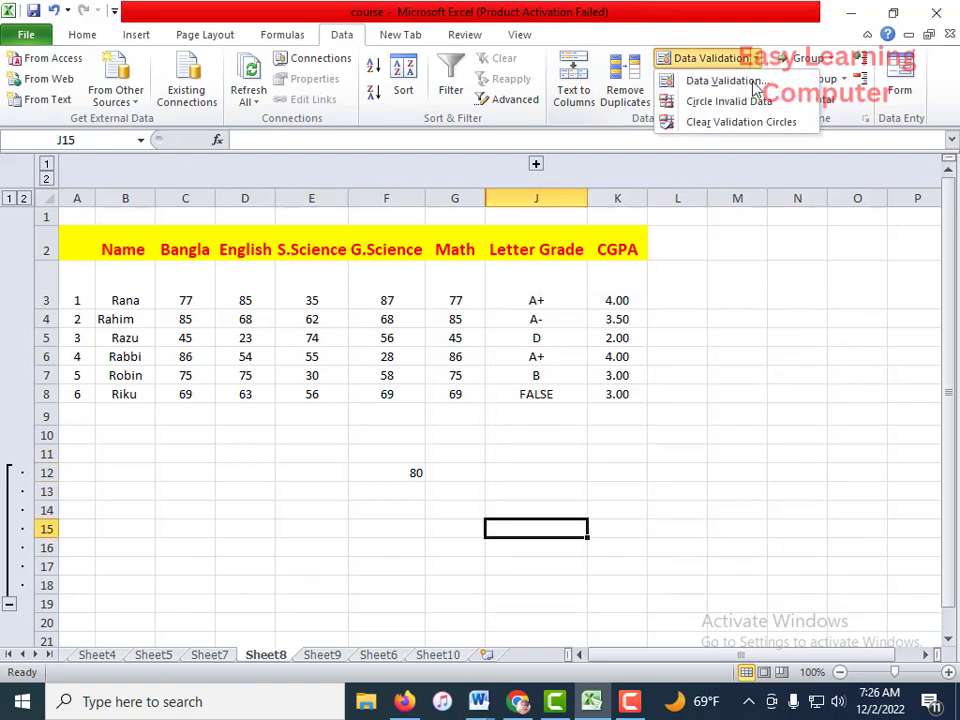
{"action": "left_click", "coordinate": [727, 81]}
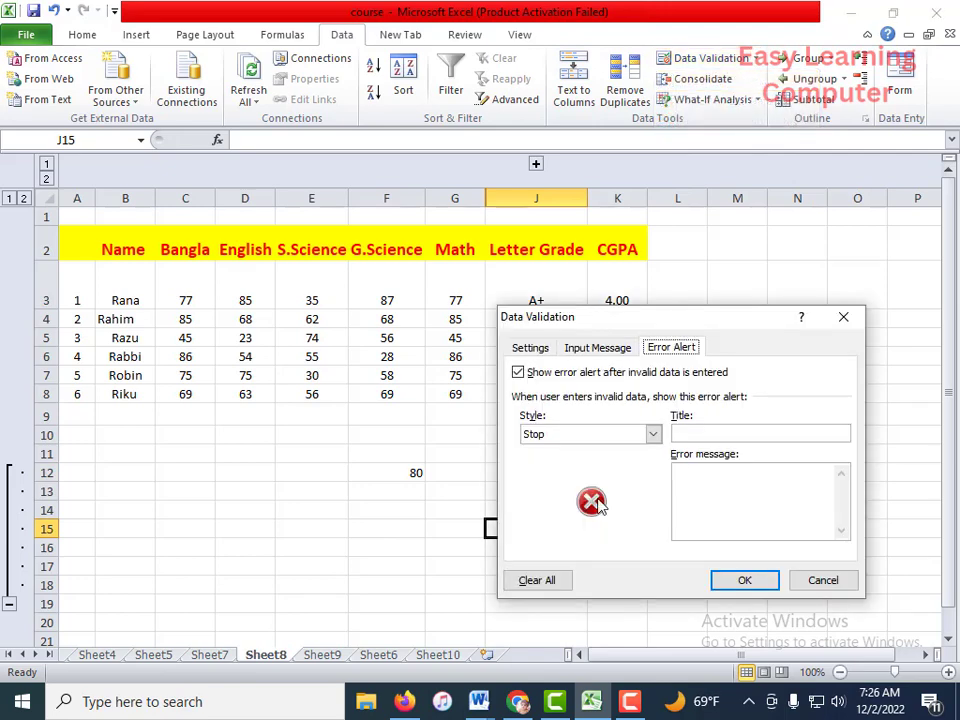
{"action": "left_click", "coordinate": [531, 348]}
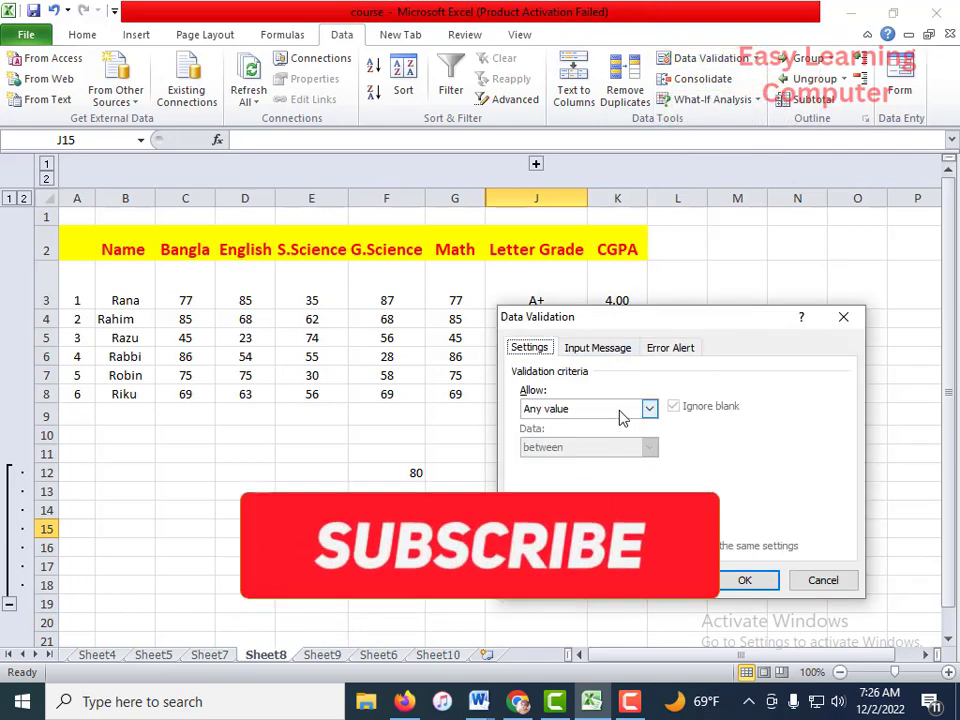
{"action": "left_click", "coordinate": [649, 408]}
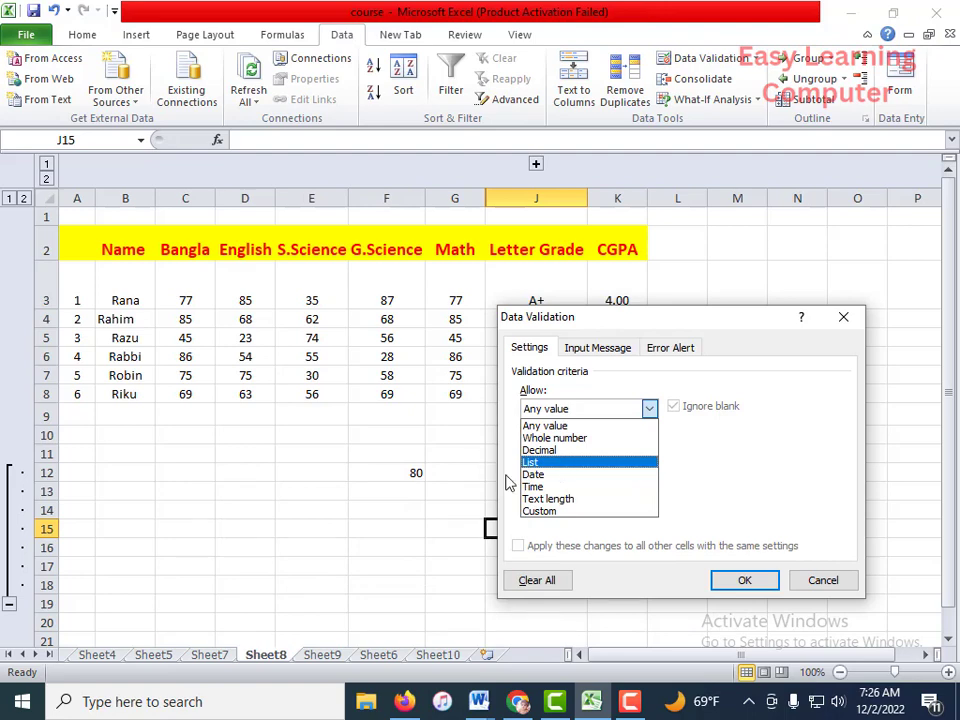
{"action": "left_click", "coordinate": [543, 464]}
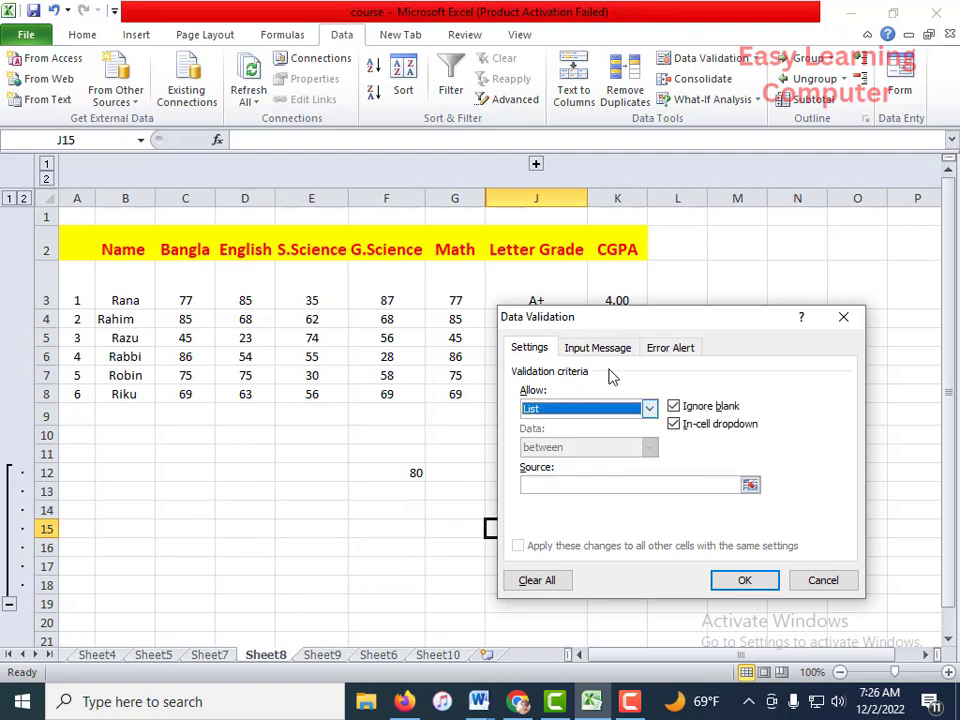
{"action": "left_click_drag", "start_coordinate": [697, 318], "coordinate": [800, 242]}
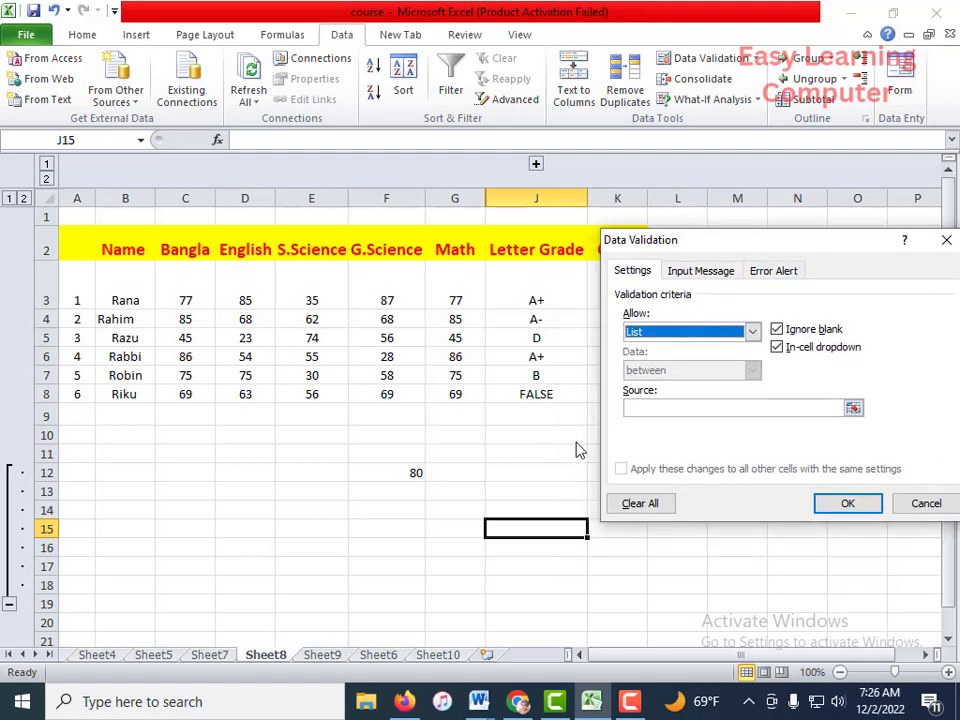
{"action": "left_click", "coordinate": [653, 407]}
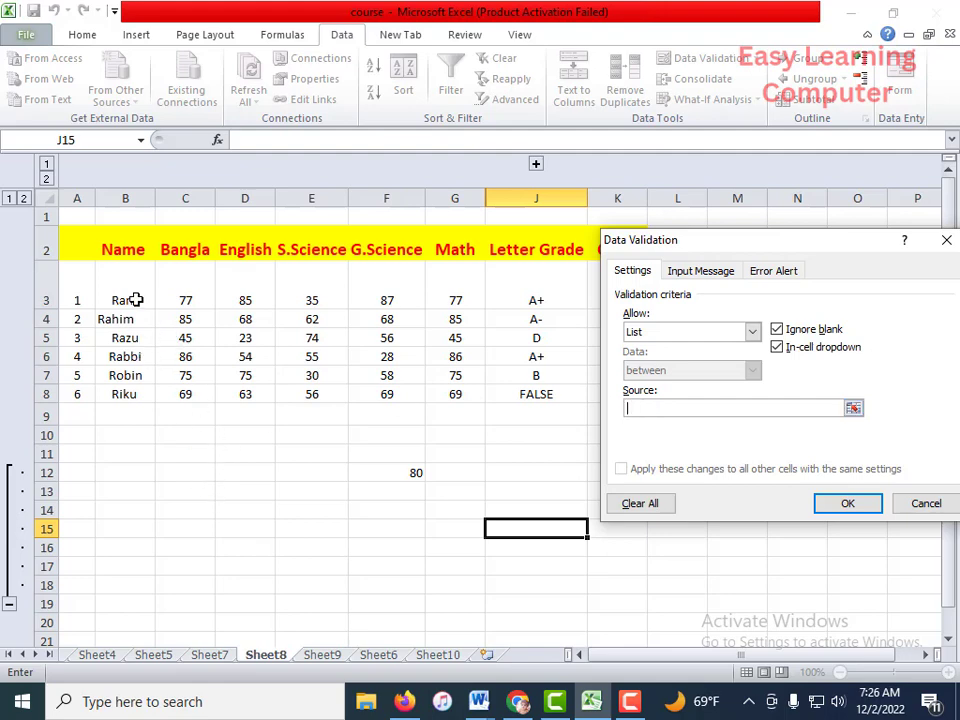
{"action": "left_click_drag", "start_coordinate": [133, 300], "coordinate": [131, 382]}
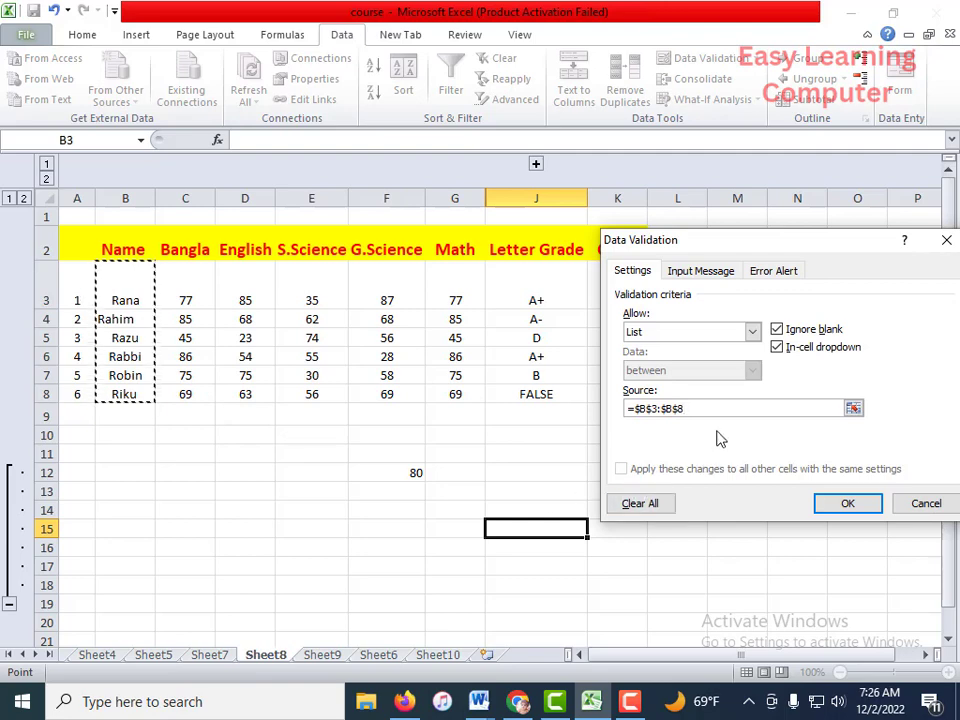
{"action": "left_click", "coordinate": [849, 504]}
Check the drop-down list in cell J15, and fill its validation rule down the cells below in column J.
{"action": "scroll", "coordinate": [570, 550], "scroll_direction": "down", "scroll_amount": 1}
{"action": "scroll", "coordinate": [576, 543], "scroll_direction": "down", "scroll_amount": 1}
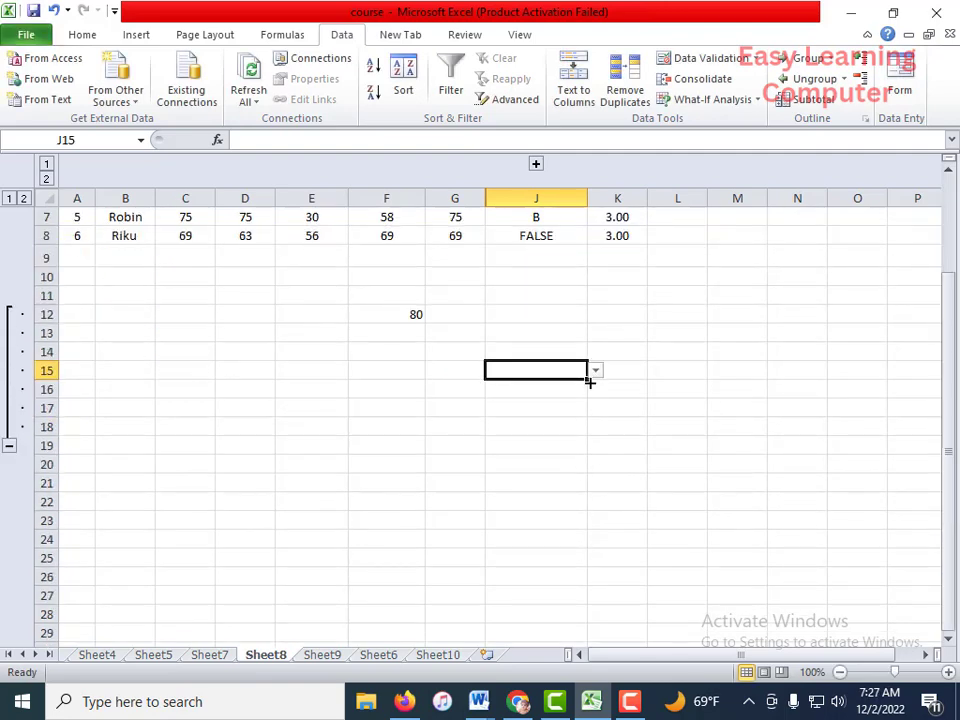
{"action": "left_click", "coordinate": [595, 371]}
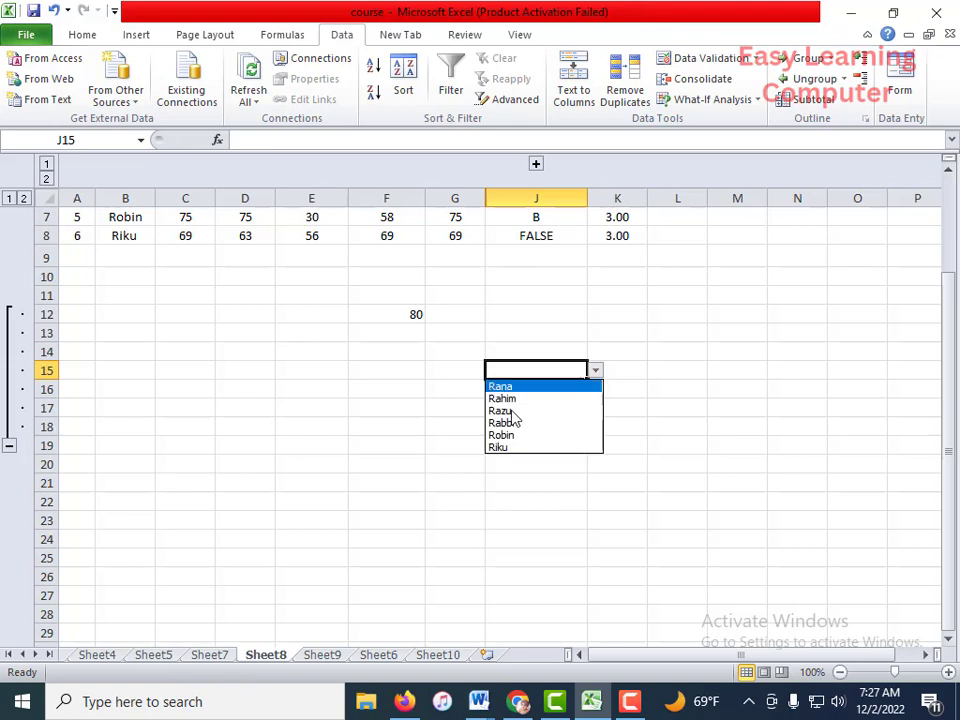
{"action": "left_click", "coordinate": [582, 380]}
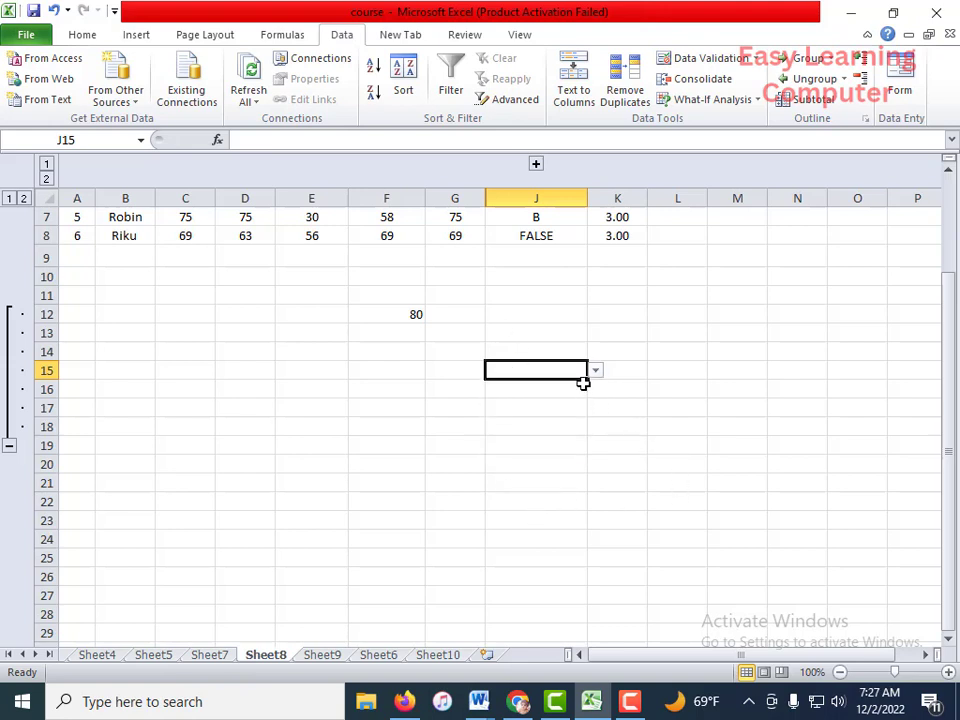
{"action": "left_click_drag", "start_coordinate": [586, 379], "coordinate": [548, 494]}
{"action": "left_click", "coordinate": [548, 488]}
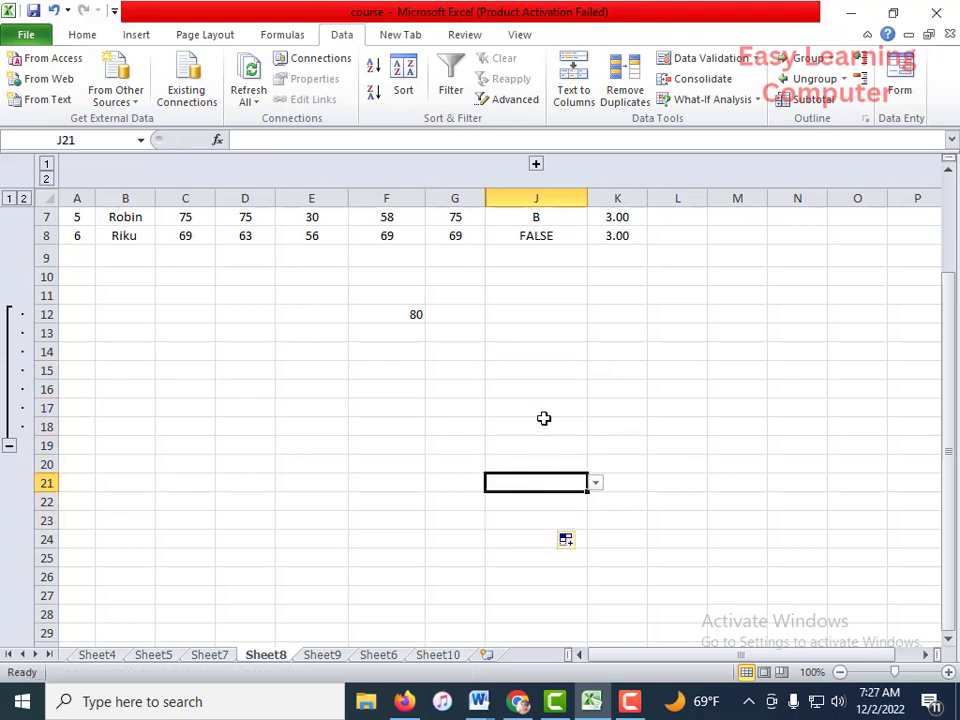
Choose the third student name for cell J18 and the fourth for cell J19 from their drop-down lists.
{"action": "left_click", "coordinate": [546, 422]}
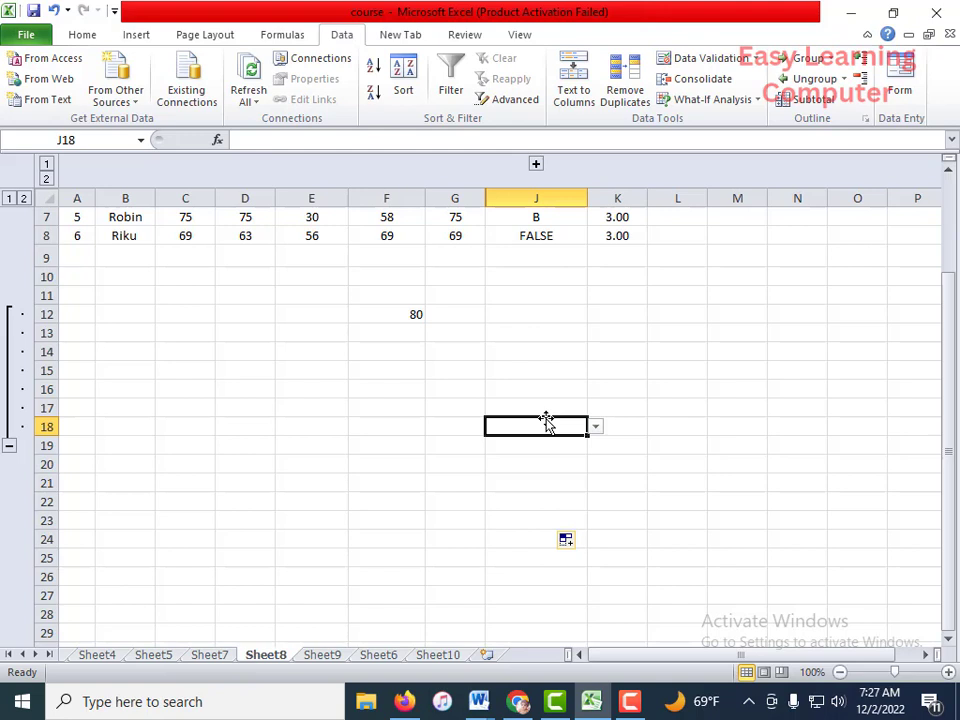
{"action": "left_click", "coordinate": [596, 428]}
{"action": "left_click", "coordinate": [523, 466]}
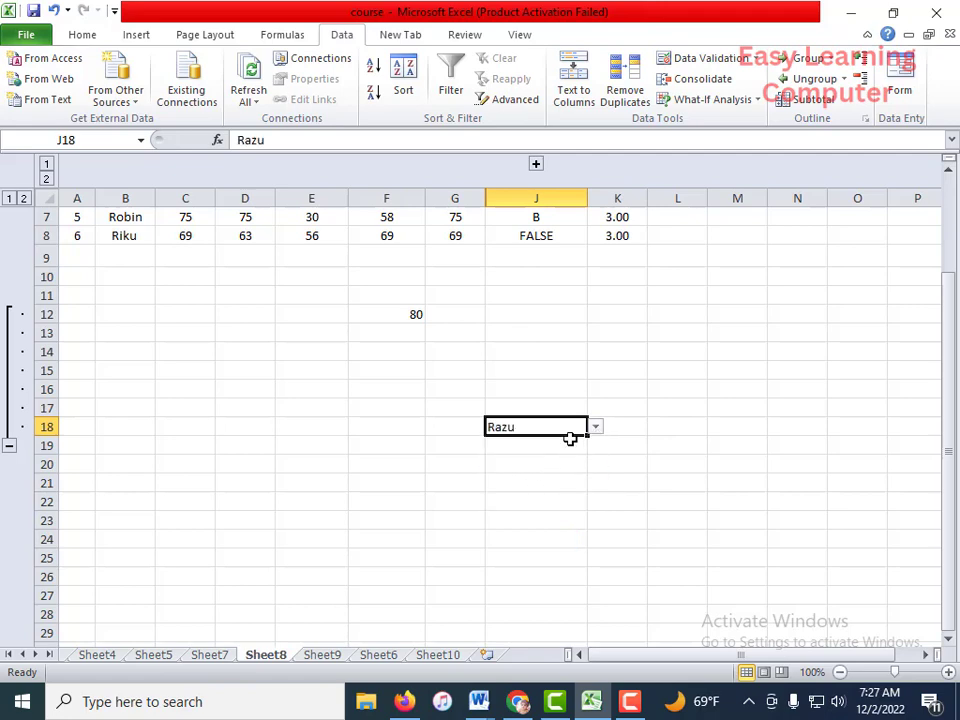
{"action": "left_click", "coordinate": [577, 453]}
{"action": "left_click", "coordinate": [596, 446]}
{"action": "left_click", "coordinate": [508, 497]}
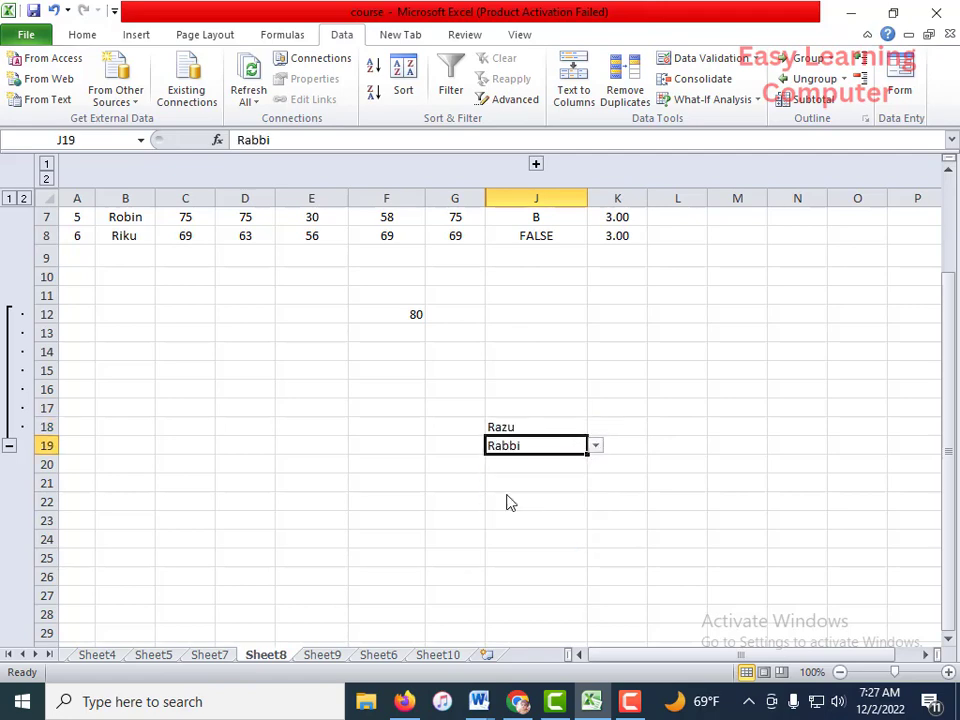
{"action": "left_click", "coordinate": [534, 465]}
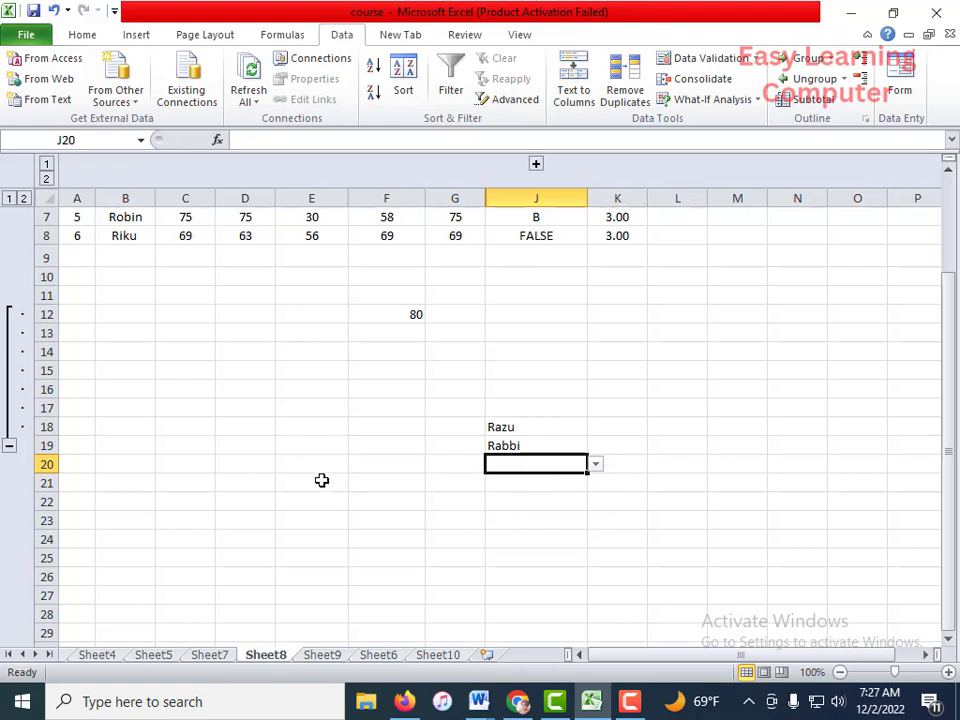
Add a data validation rule to cell D20 that allows only dates between 10/10/2000 and 10/10/2020.
{"action": "left_click", "coordinate": [245, 464]}
{"action": "left_click", "coordinate": [703, 58]}
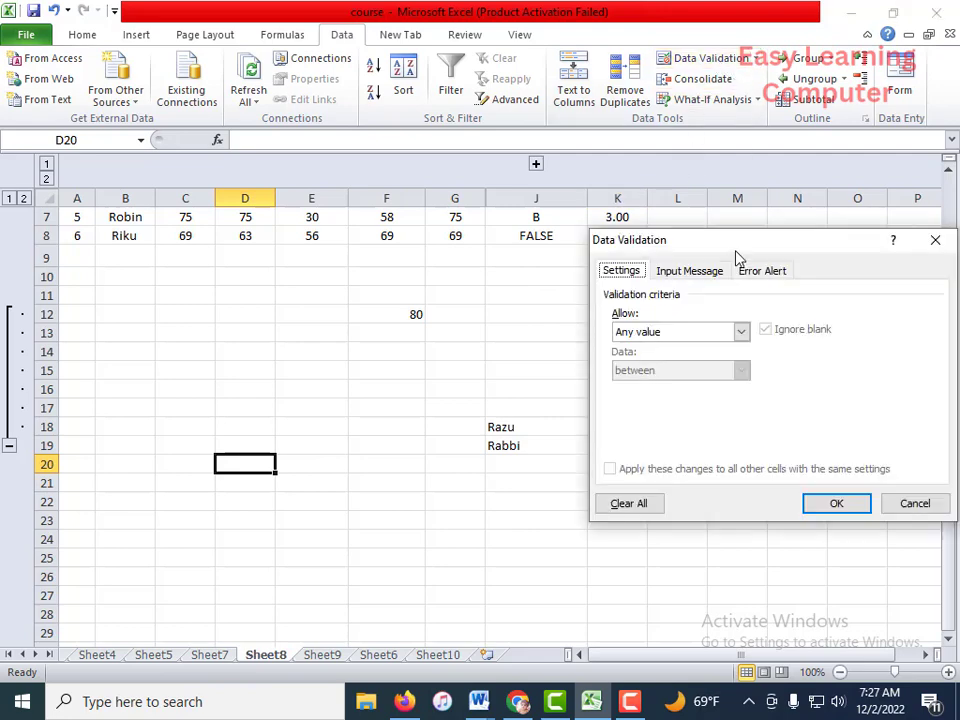
{"action": "left_click", "coordinate": [738, 331]}
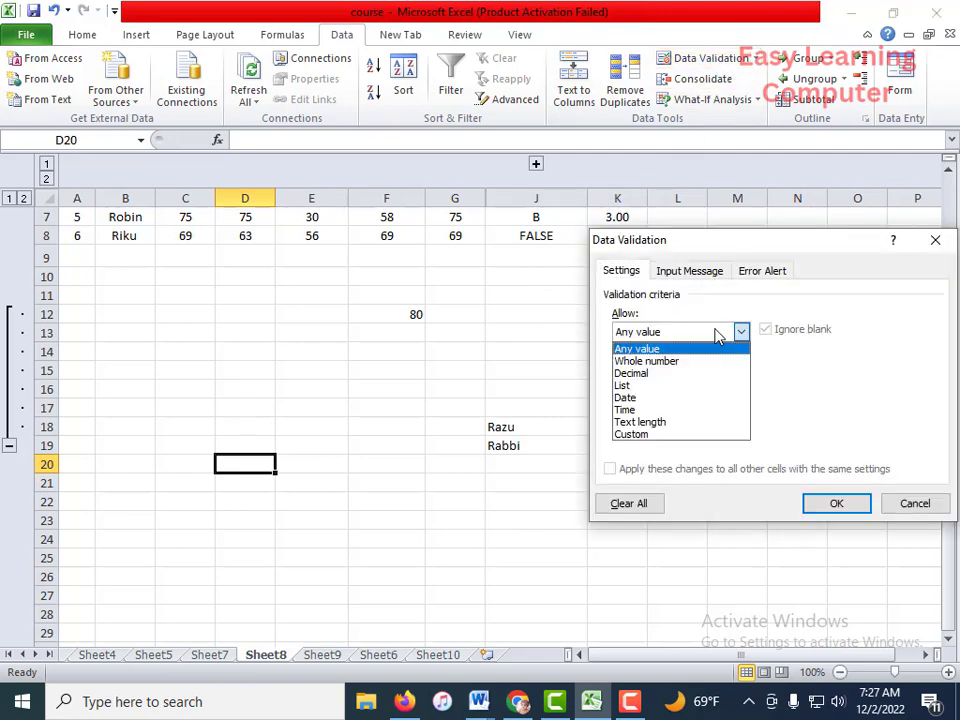
{"action": "left_click", "coordinate": [632, 399]}
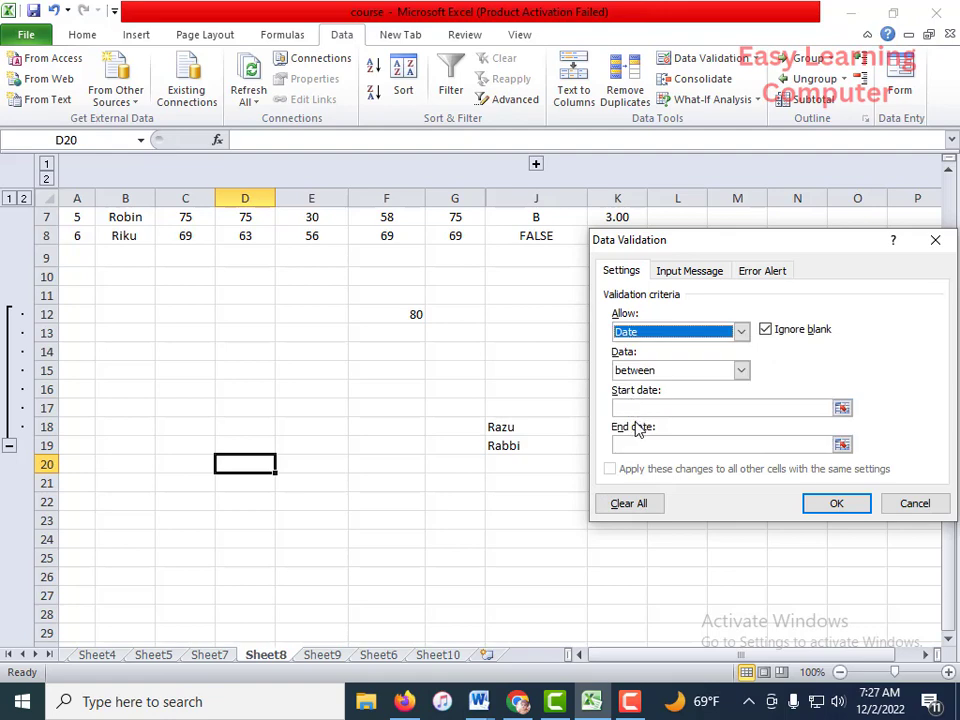
{"action": "left_click", "coordinate": [645, 407]}
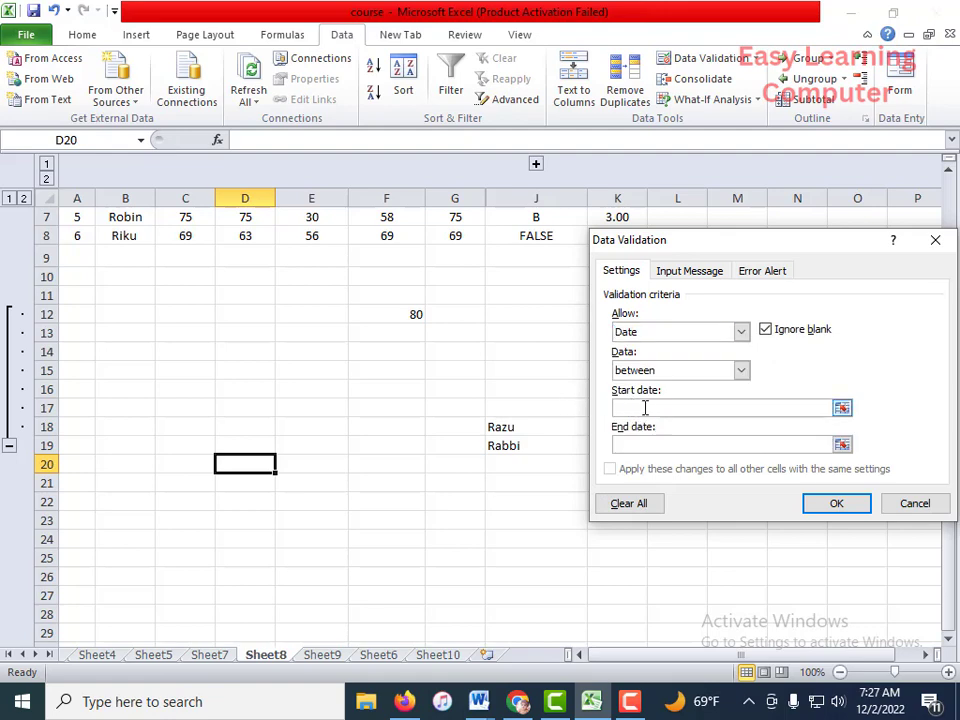
{"action": "left_click", "coordinate": [647, 446]}
{"action": "left_click", "coordinate": [647, 409]}
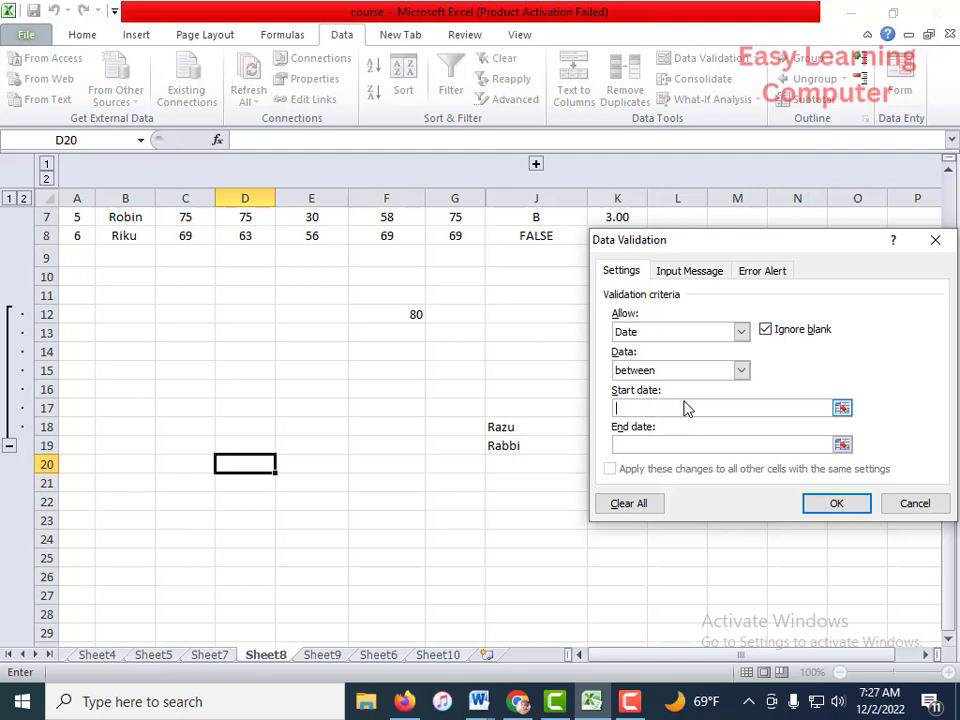
{"action": "type", "text": "10/10/2000"}
{"action": "left_click", "coordinate": [630, 443]}
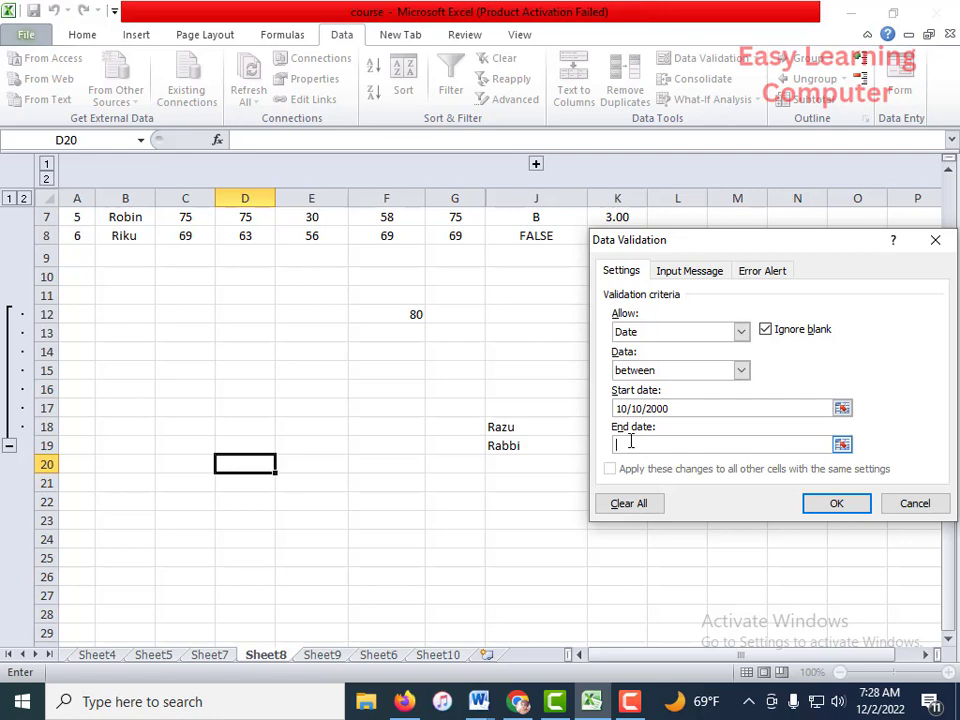
{"action": "type", "text": "10/10/2020"}
{"action": "left_click", "coordinate": [852, 510]}
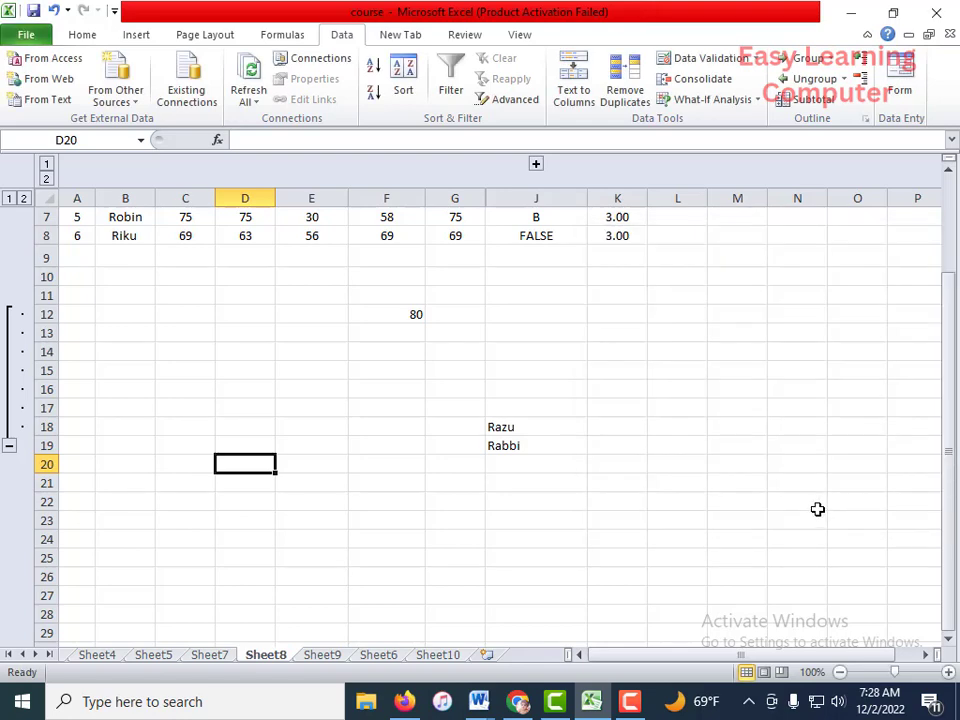
Test the date rule by trying to enter 5/10/2000 in cell D20, and dismiss the alert.
{"action": "left_click", "coordinate": [241, 492]}
{"action": "left_click", "coordinate": [248, 464]}
{"action": "type", "text": "5/10/"}
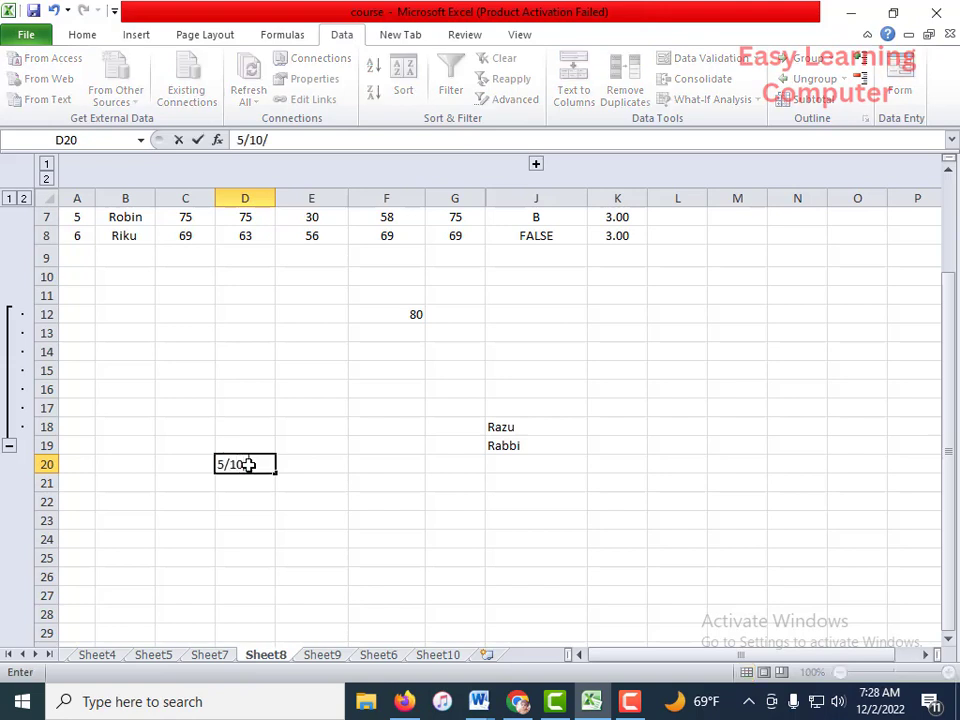
{"action": "type", "text": "2000"}
{"action": "key", "text": "Return"}
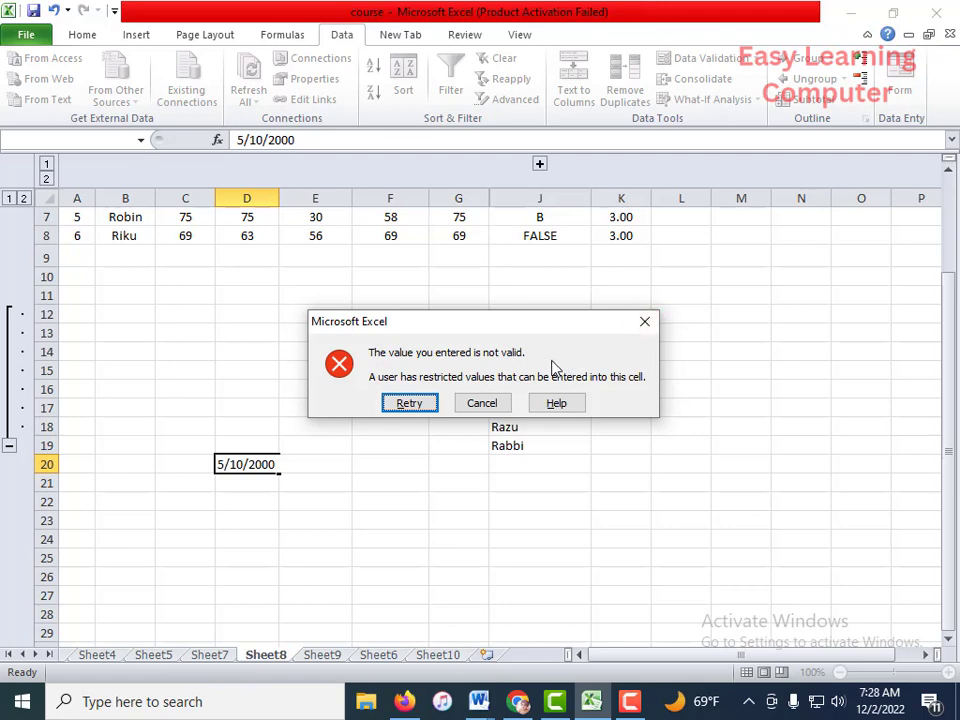
{"action": "left_click", "coordinate": [646, 322]}
{"action": "left_click", "coordinate": [244, 480]}
Enter the date 10/12/2001 in cell D20.
{"action": "left_click", "coordinate": [254, 464]}
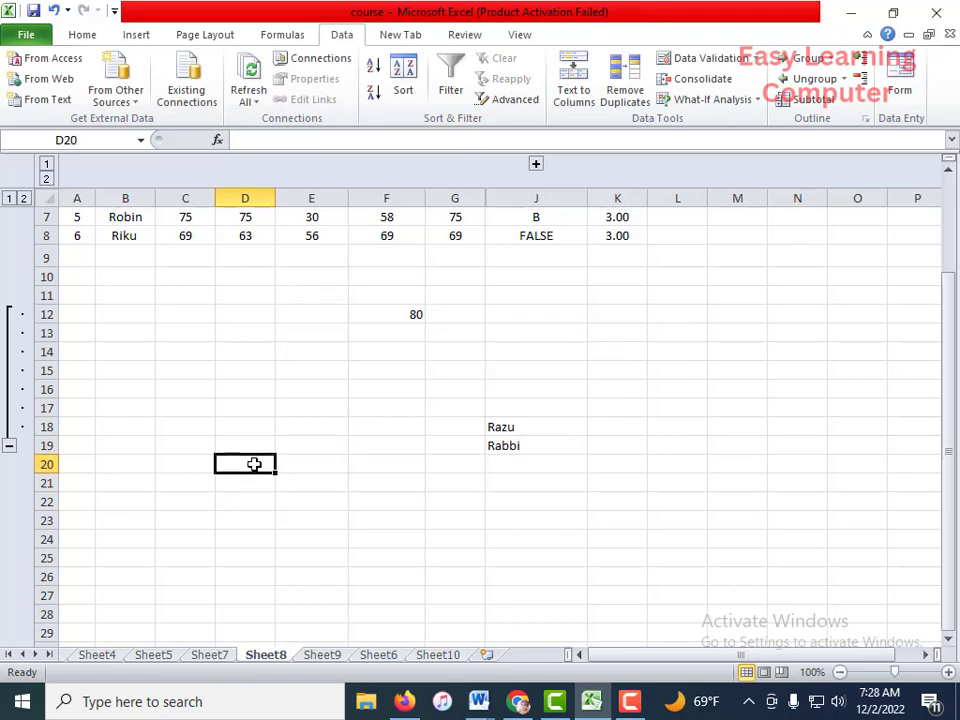
{"action": "type", "text": "1"}
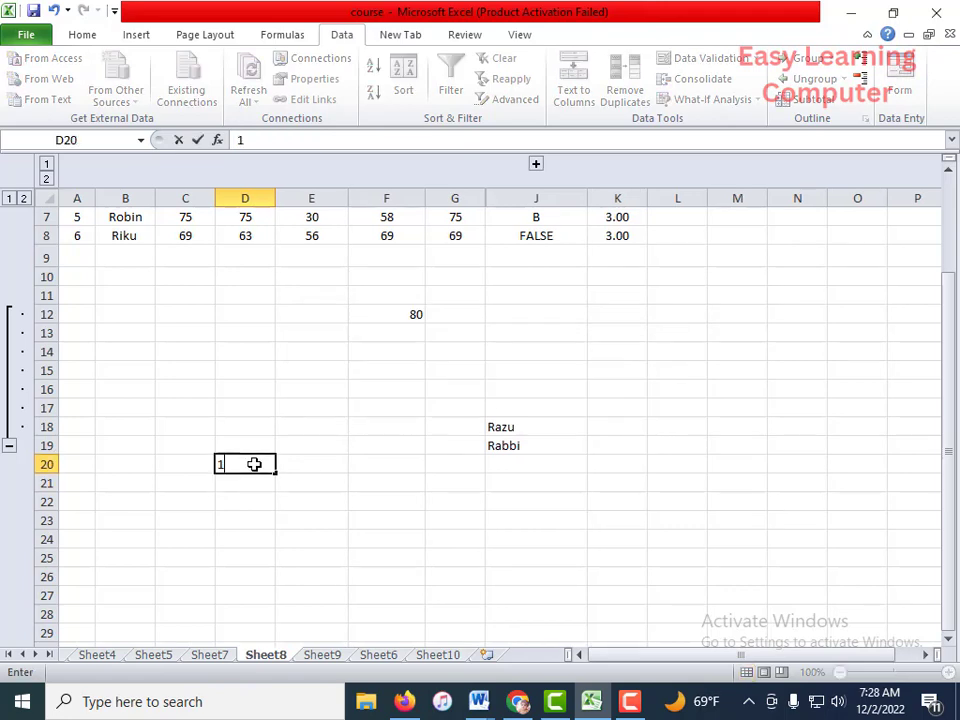
{"action": "type", "text": "0/12/2001"}
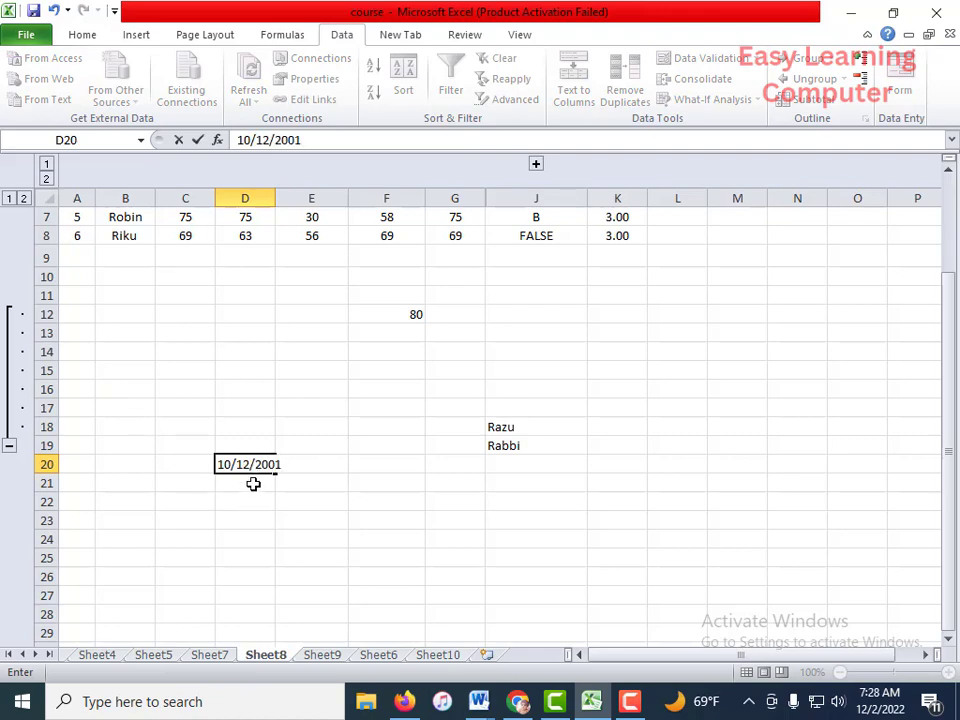
{"action": "key", "text": "Tab"}
Review the date criteria, input message and error alert settings of cell D20's validation rule.
{"action": "left_click", "coordinate": [256, 462]}
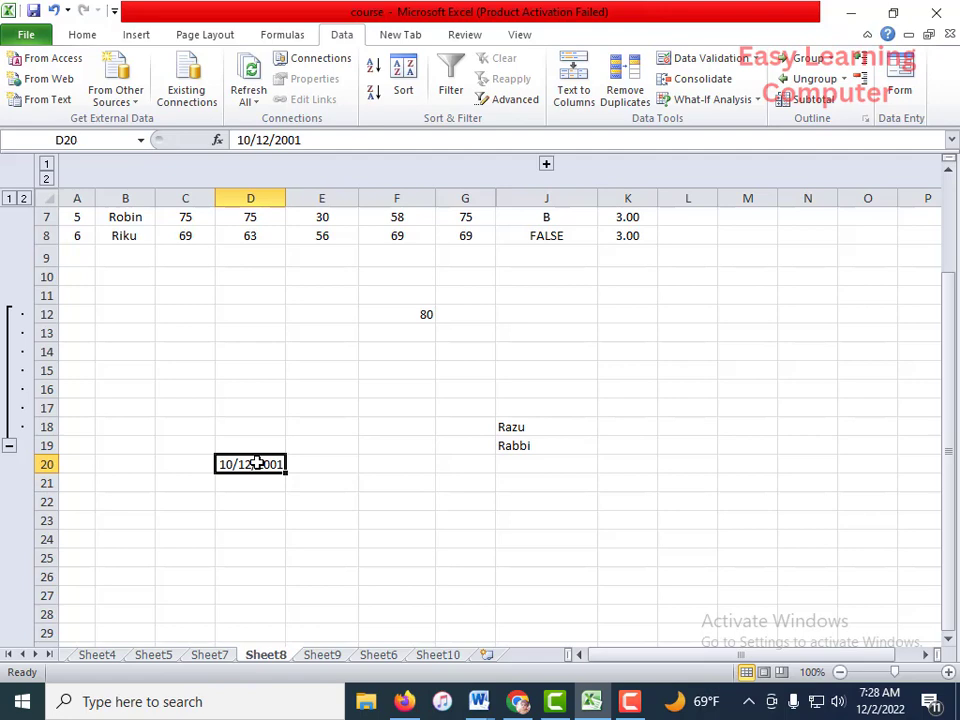
{"action": "left_click", "coordinate": [672, 60]}
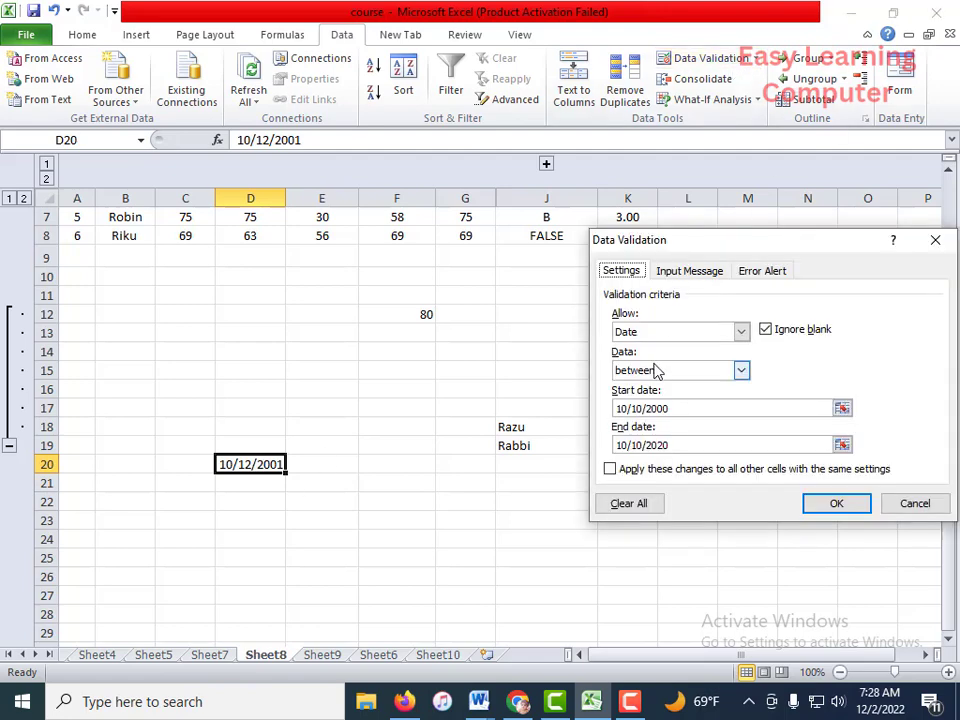
{"action": "left_click", "coordinate": [755, 272]}
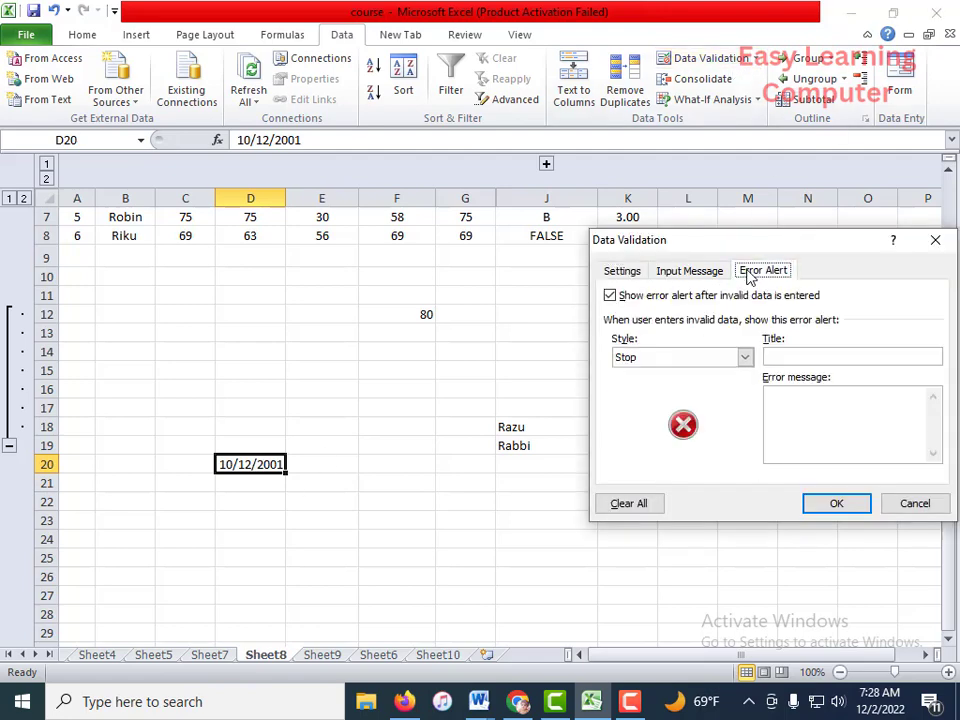
{"action": "left_click", "coordinate": [668, 276]}
{"action": "left_click", "coordinate": [778, 273]}
{"action": "left_click", "coordinate": [836, 504]}
Add a data validation rule to cell E22 that allows only text lengths between 5 and 10.
{"action": "left_click", "coordinate": [360, 521]}
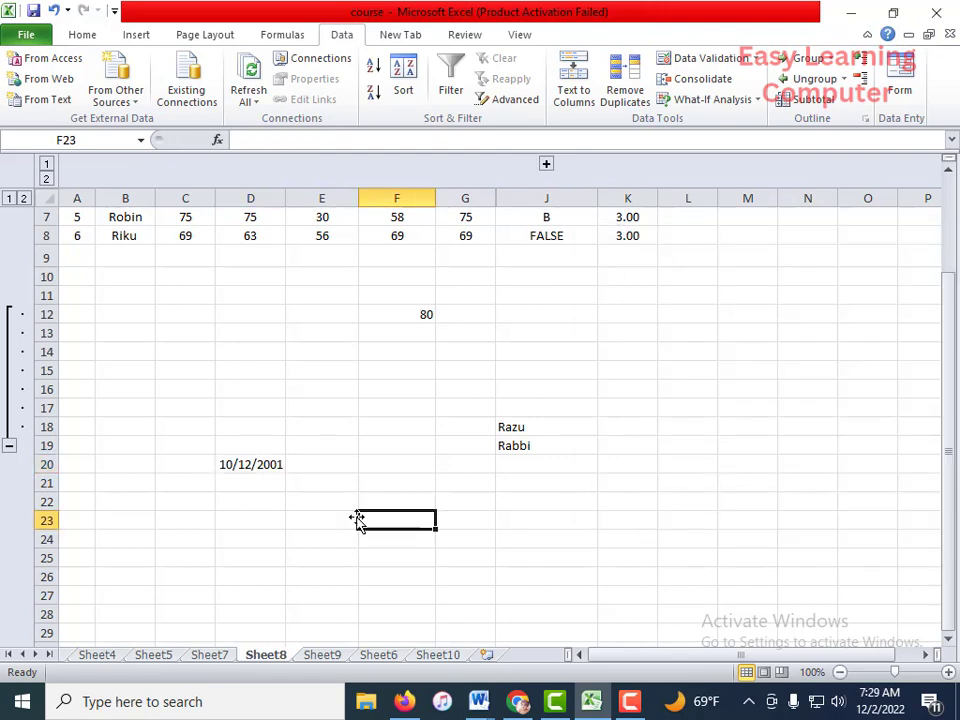
{"action": "left_click", "coordinate": [352, 502]}
{"action": "left_click", "coordinate": [695, 59]}
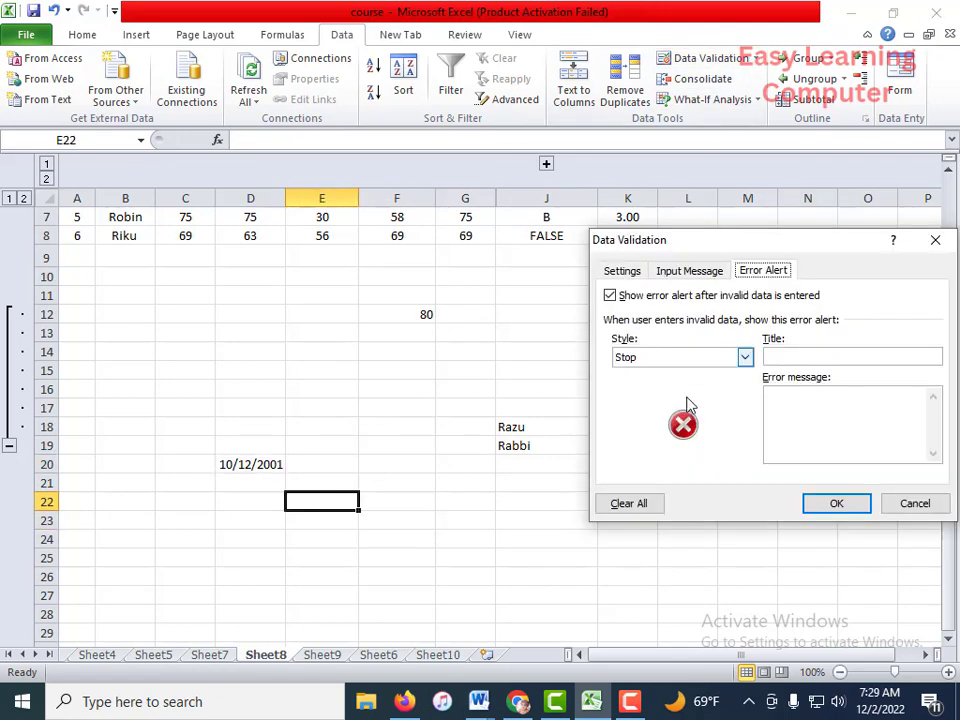
{"action": "left_click", "coordinate": [636, 271]}
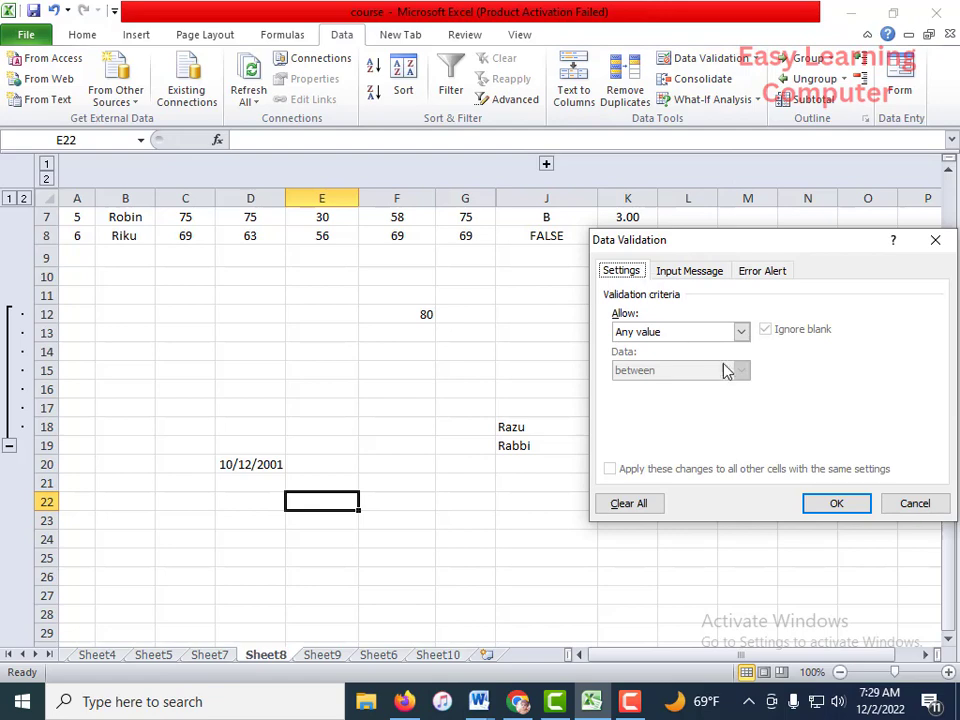
{"action": "left_click", "coordinate": [741, 332]}
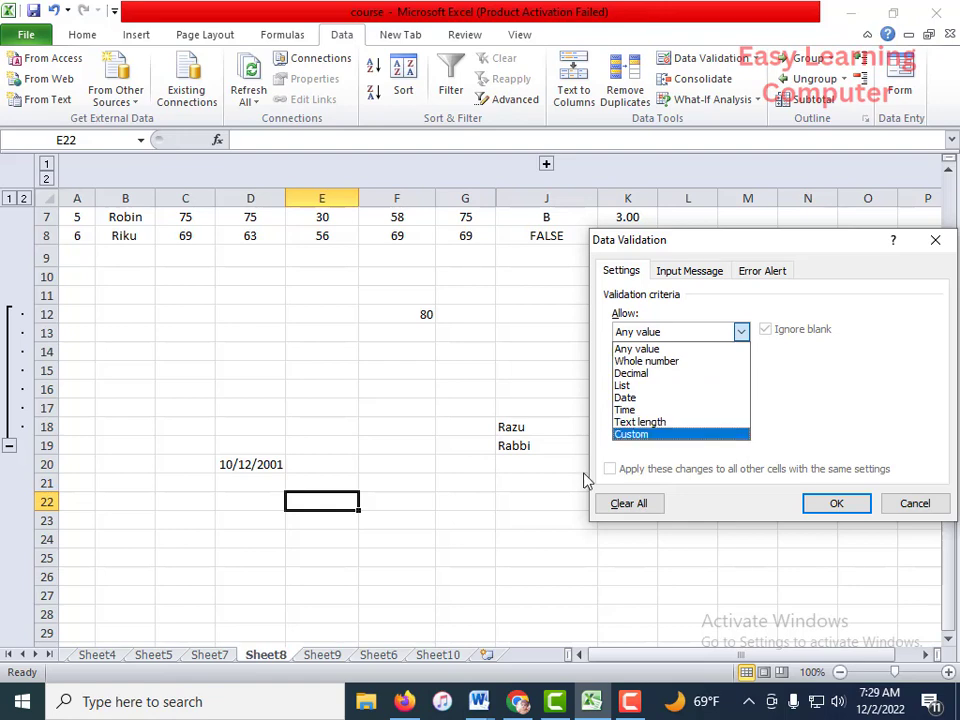
{"action": "left_click", "coordinate": [640, 422]}
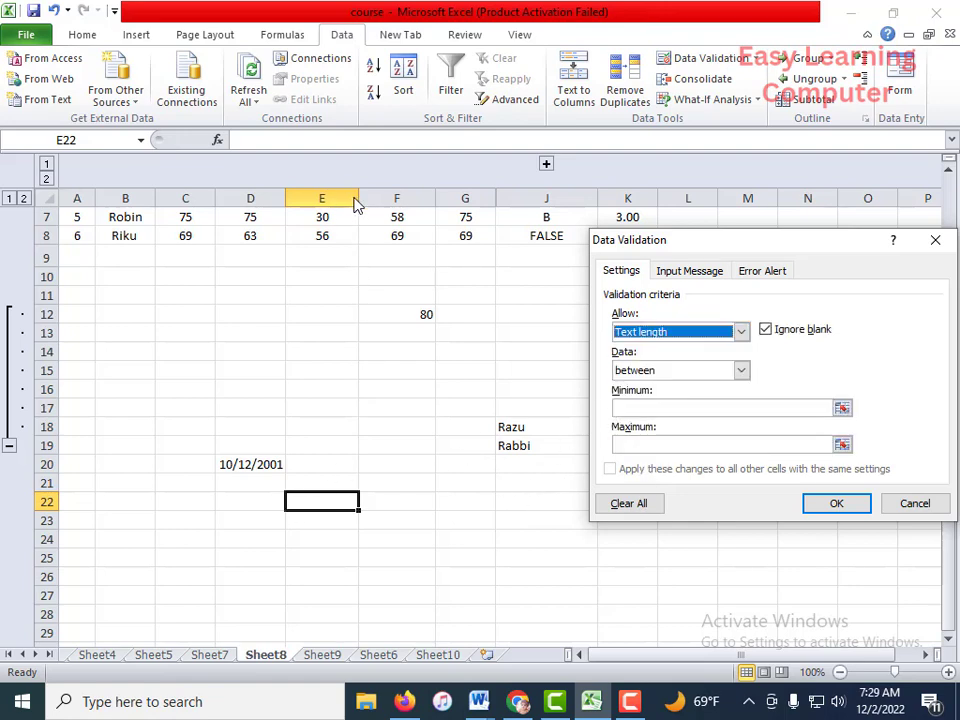
{"action": "left_click", "coordinate": [647, 408]}
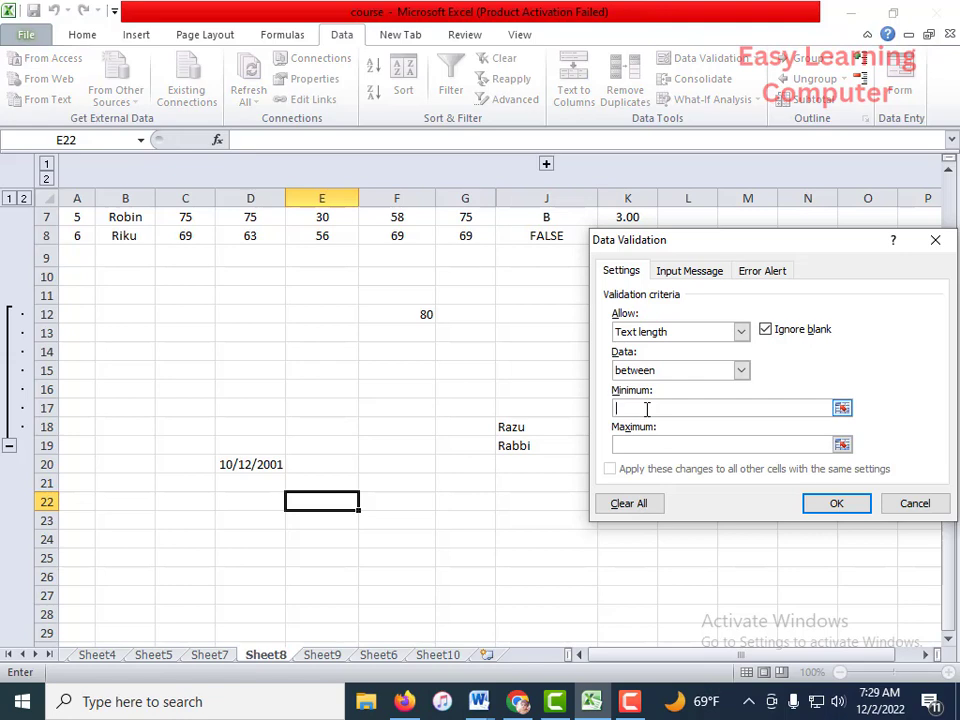
{"action": "type", "text": "5"}
{"action": "left_click", "coordinate": [648, 443]}
{"action": "type", "text": "10"}
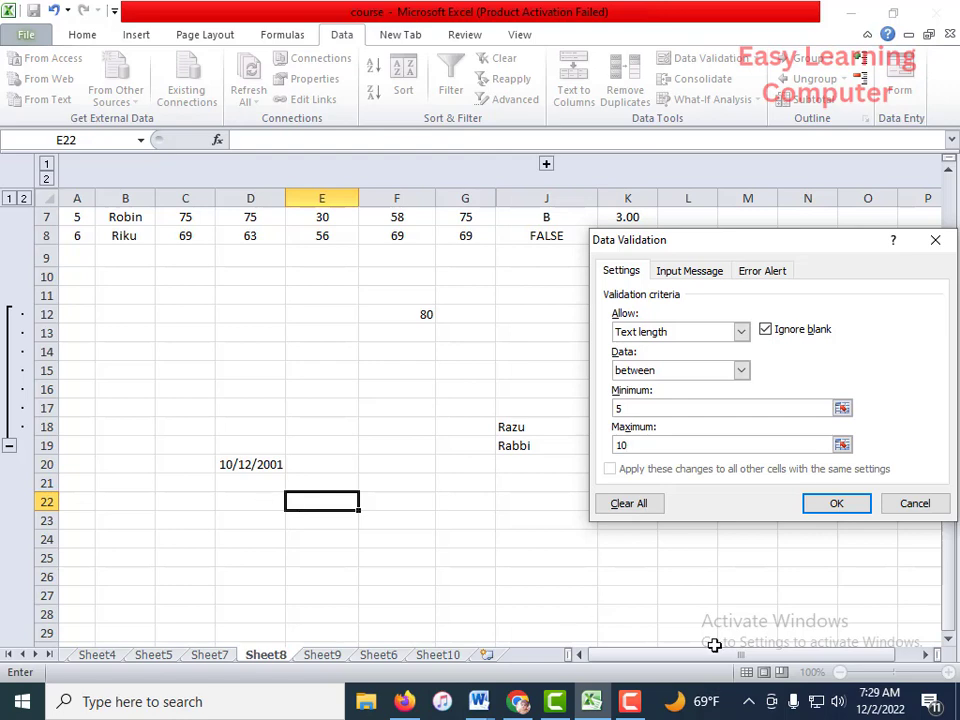
{"action": "left_click", "coordinate": [837, 504]}
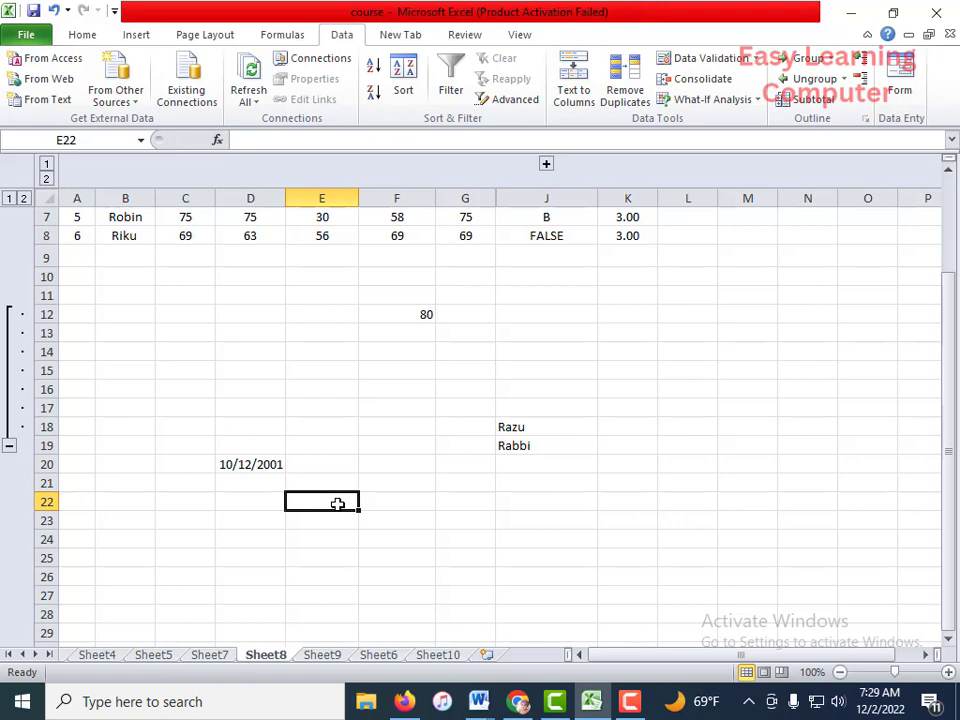
Test the text length rule by trying to enter "dd" in cell E22, and dismiss the alert.
{"action": "type", "text": "dd"}
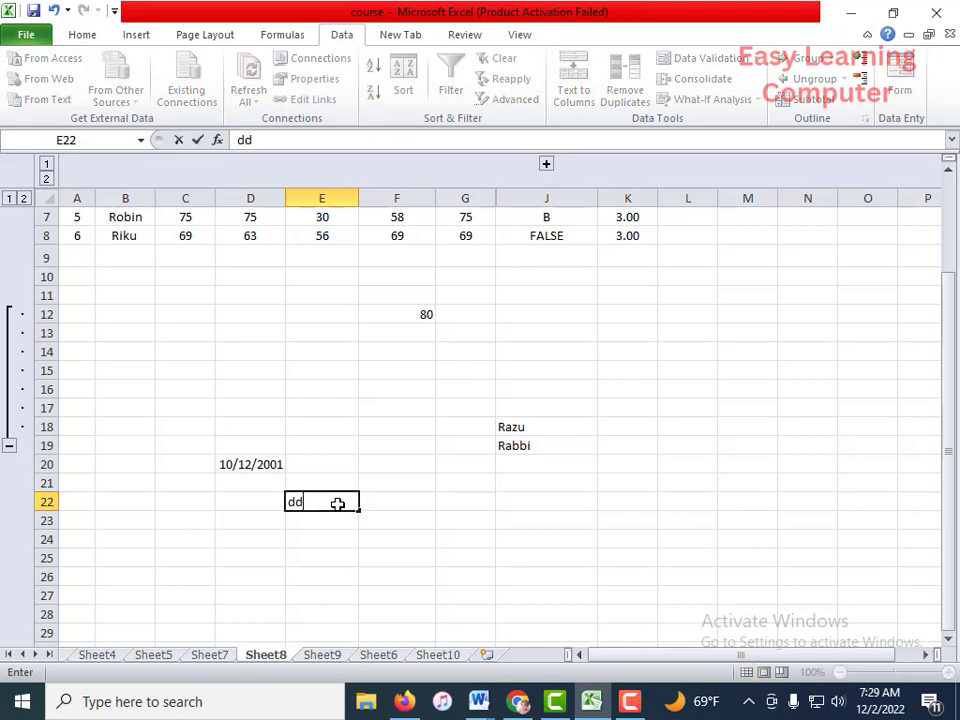
{"action": "key", "text": "Return"}
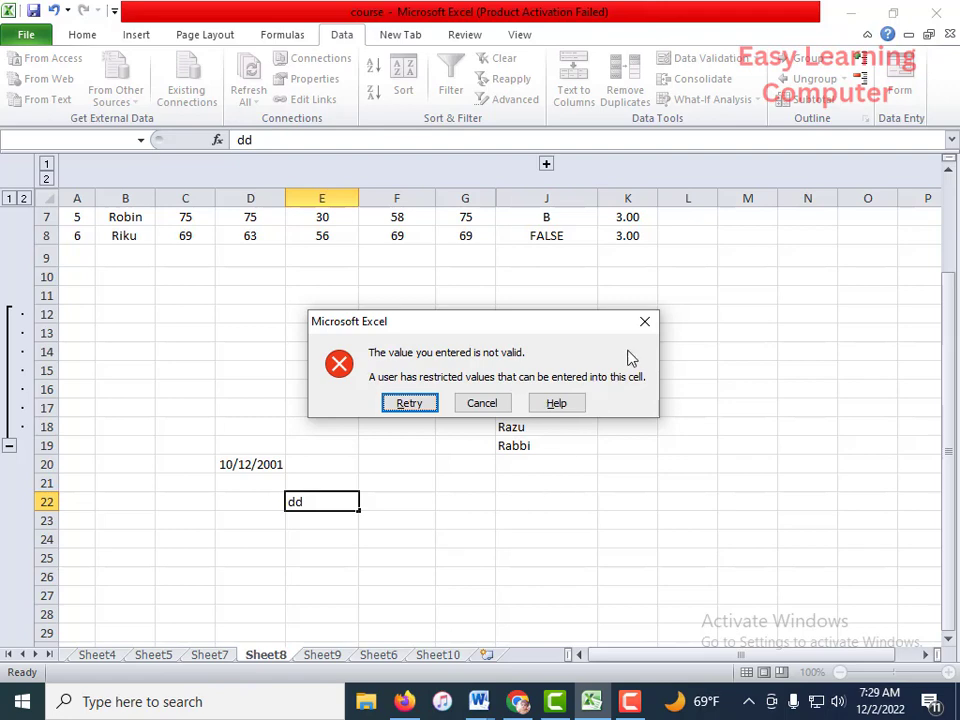
{"action": "left_click", "coordinate": [646, 322]}
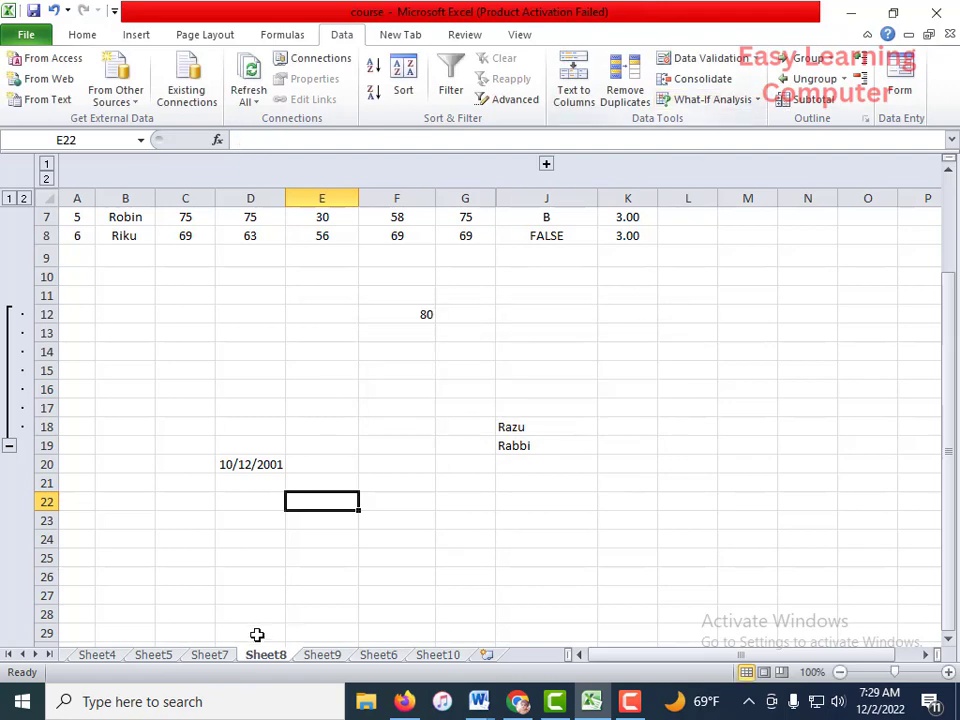
Review the text length criteria and error alert settings of cell E22's validation rule.
{"action": "left_click", "coordinate": [345, 518]}
{"action": "left_click", "coordinate": [341, 502]}
{"action": "scroll", "coordinate": [341, 501], "scroll_direction": "up", "scroll_amount": 1}
{"action": "left_click", "coordinate": [757, 59]}
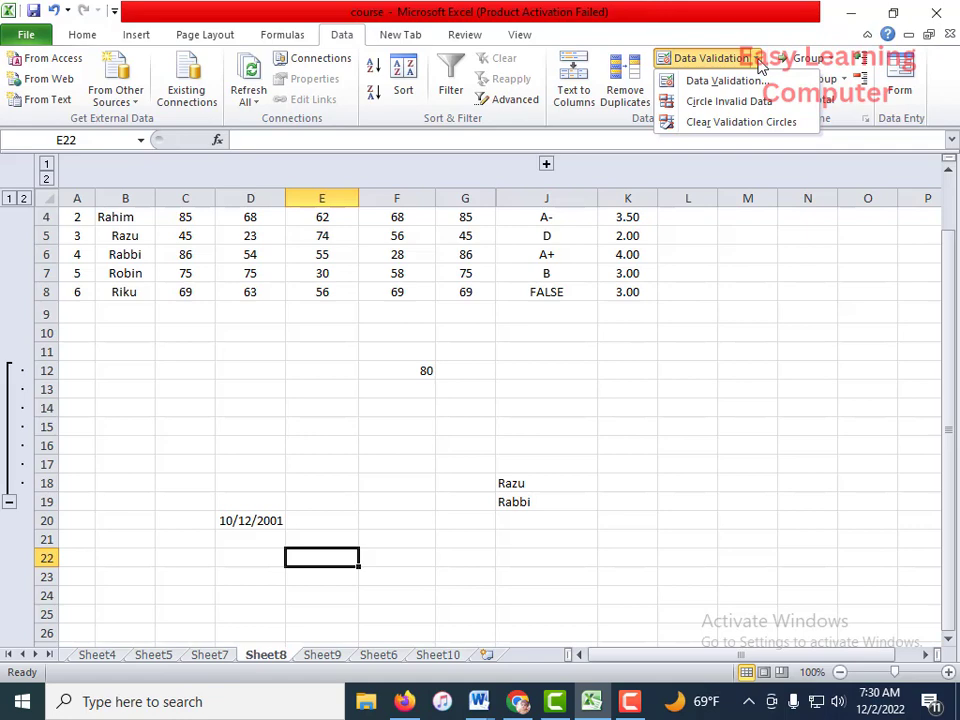
{"action": "left_click", "coordinate": [725, 80]}
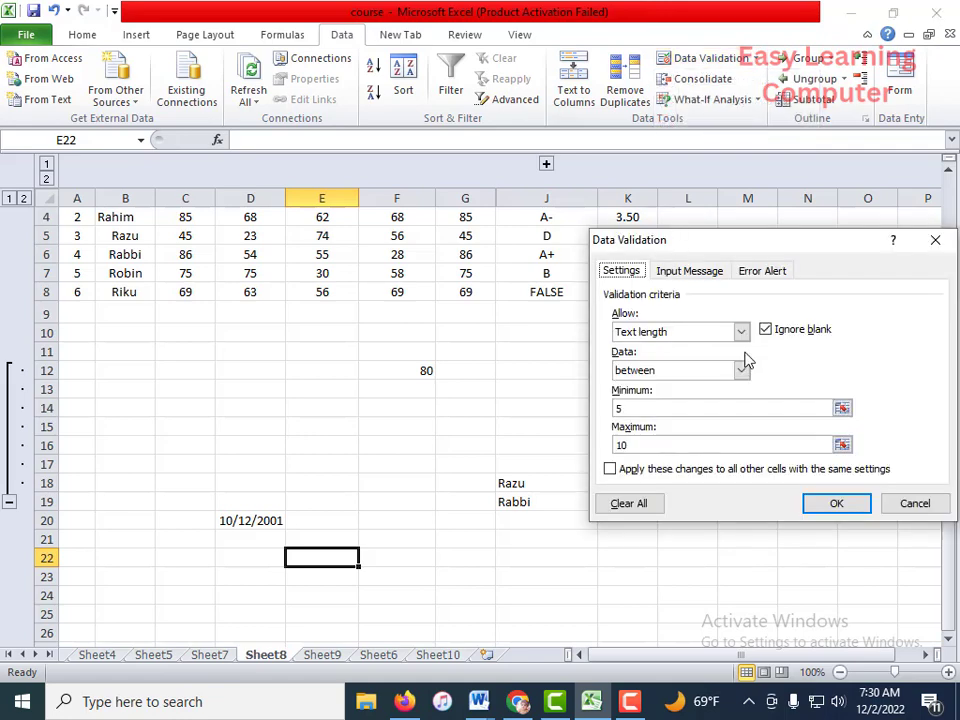
{"action": "left_click", "coordinate": [763, 273]}
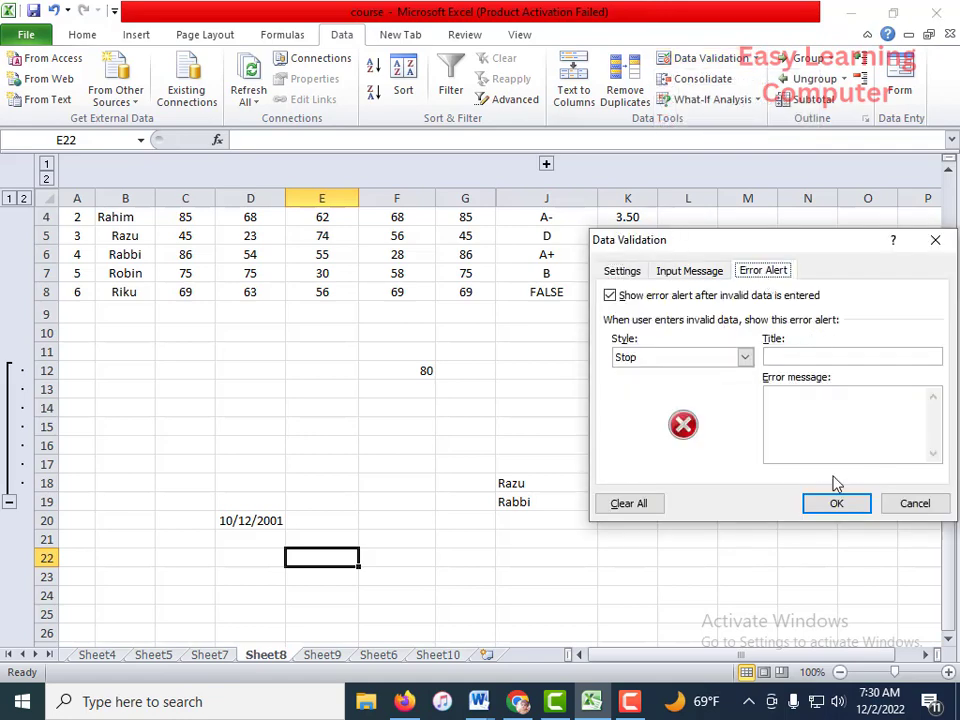
{"action": "left_click", "coordinate": [855, 510]}
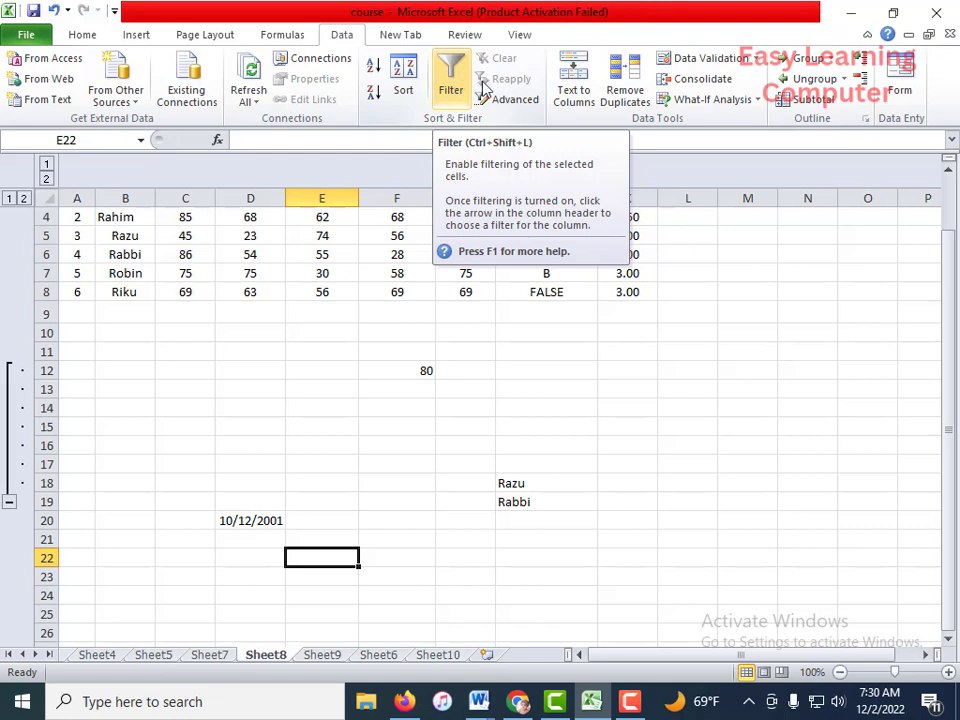
Clear all data validation rules from the range D12:J26, erasing the mixed validation settings.
{"action": "left_click", "coordinate": [446, 465]}
{"action": "left_click_drag", "start_coordinate": [222, 376], "coordinate": [555, 633]}
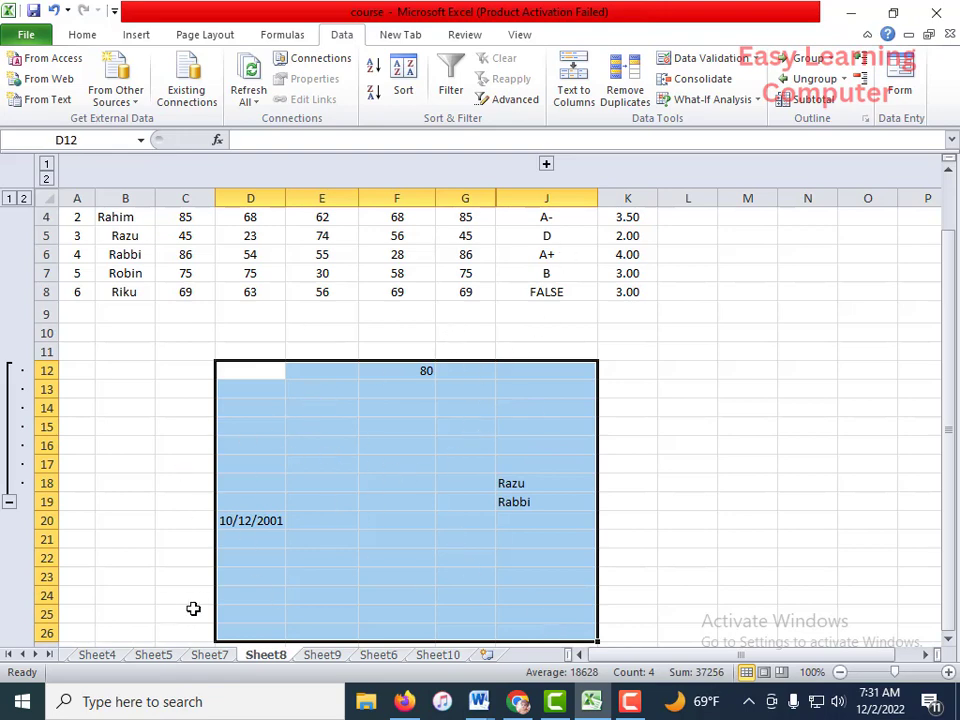
{"action": "left_click", "coordinate": [705, 60]}
{"action": "left_click", "coordinate": [447, 405]}
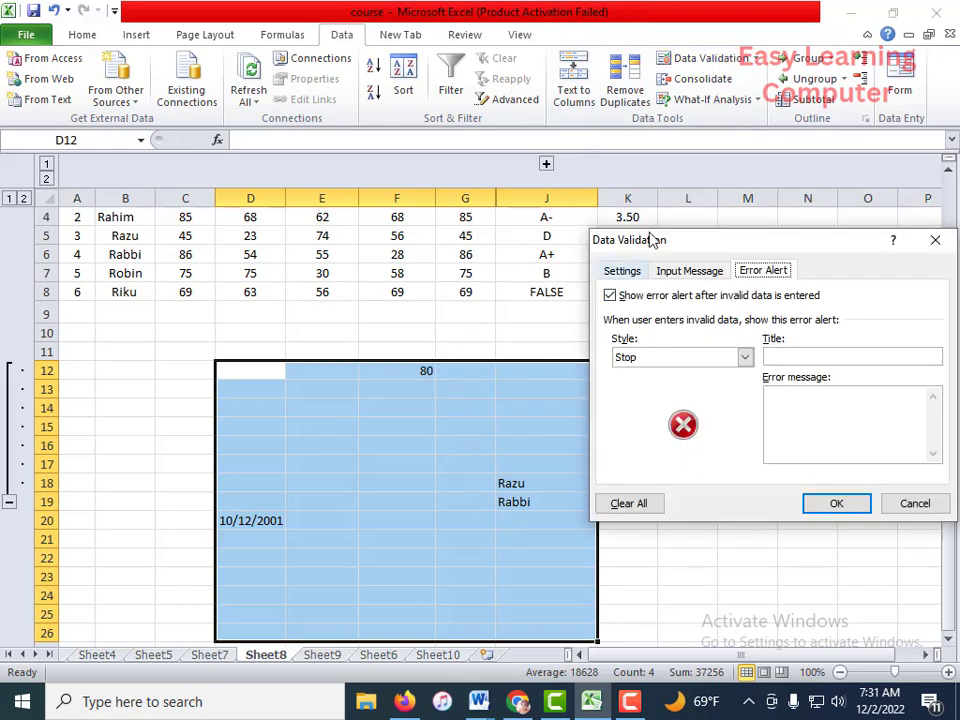
{"action": "left_click", "coordinate": [637, 505]}
{"action": "left_click", "coordinate": [840, 503]}
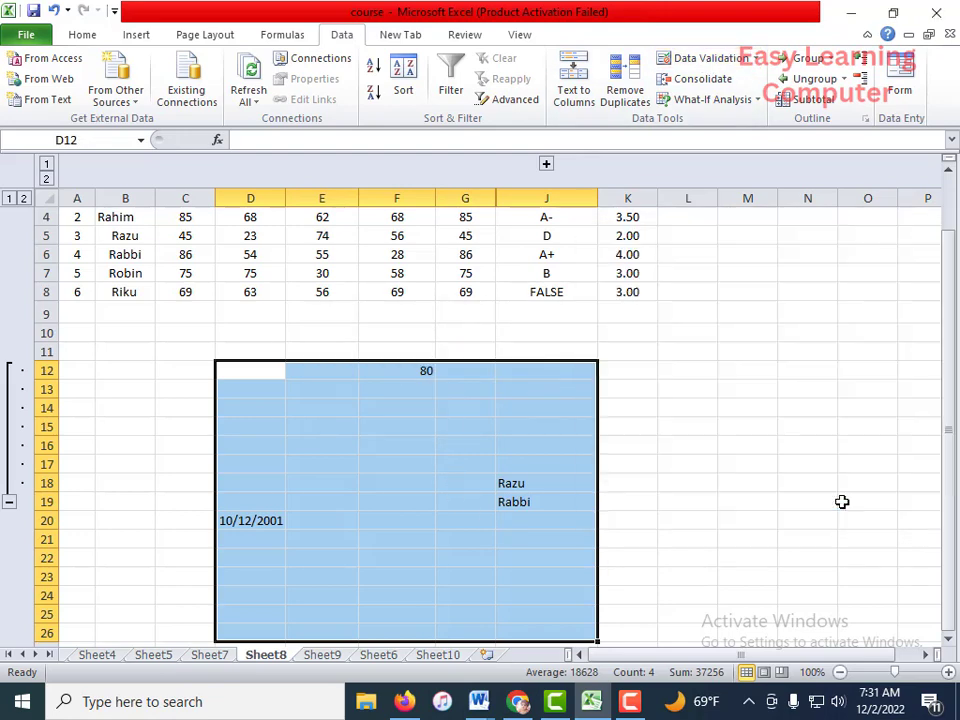
{"action": "left_click", "coordinate": [450, 553]}
{"action": "left_click", "coordinate": [514, 506]}
{"action": "left_click", "coordinate": [397, 539]}
{"action": "left_click", "coordinate": [250, 445]}
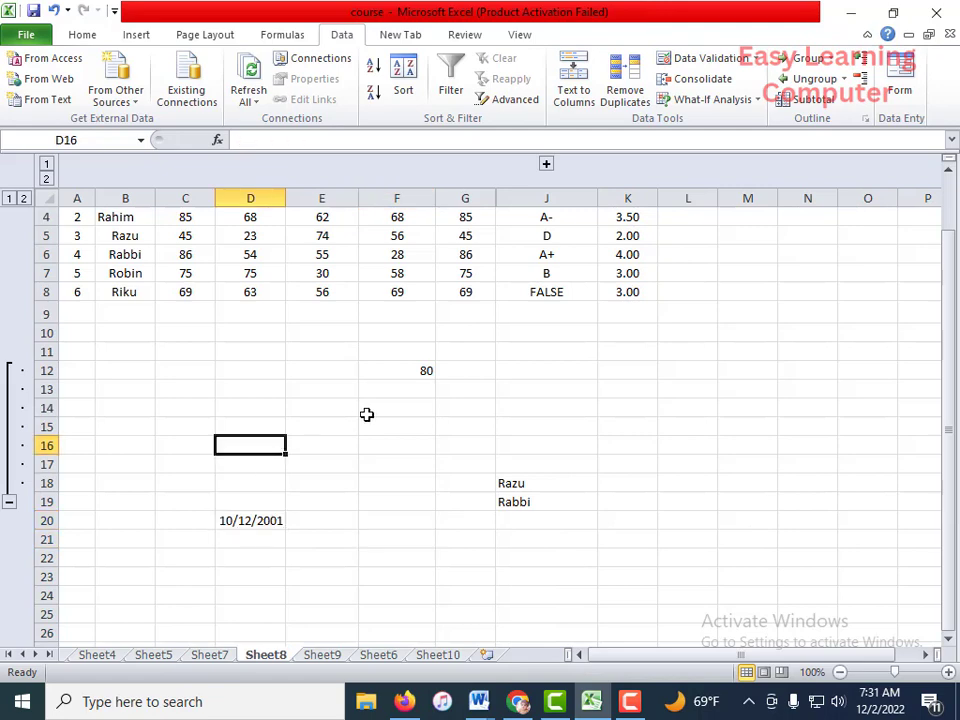
{"action": "left_click", "coordinate": [476, 512]}
{"action": "left_click_drag", "start_coordinate": [546, 464], "coordinate": [546, 445]}
{"action": "left_click", "coordinate": [346, 528]}
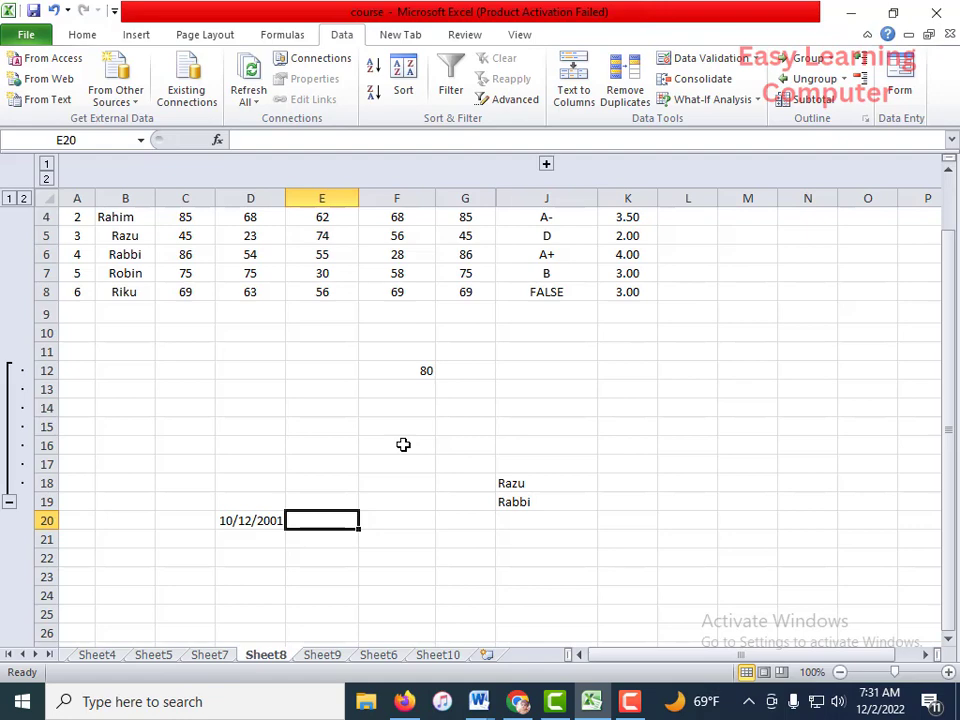
{"action": "left_click", "coordinate": [611, 441]}
{"action": "scroll", "coordinate": [552, 474], "scroll_direction": "down", "scroll_amount": 3}
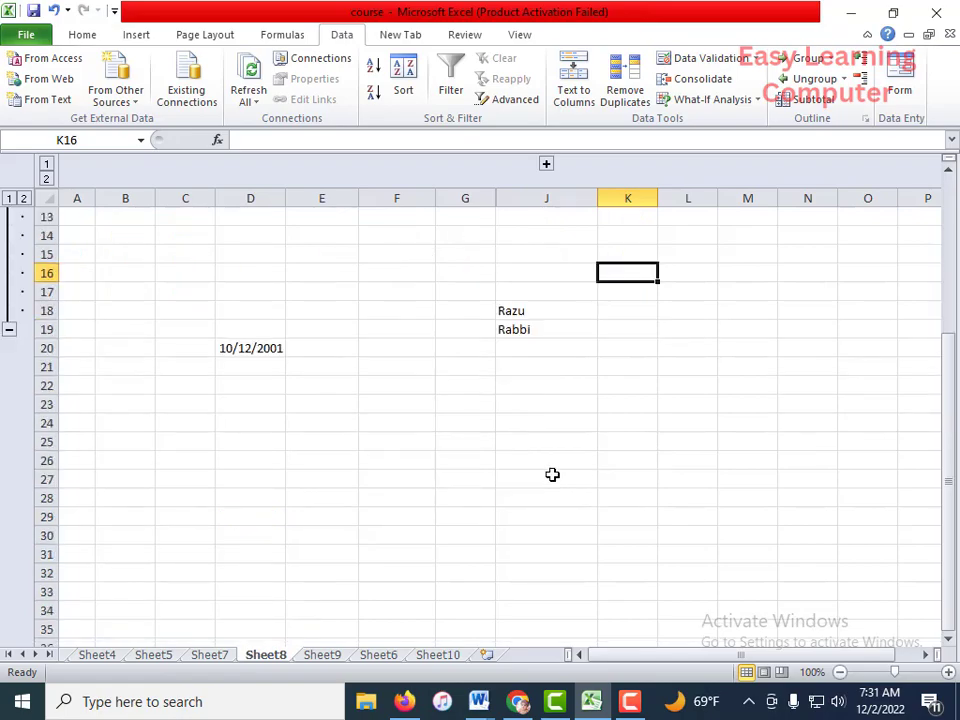